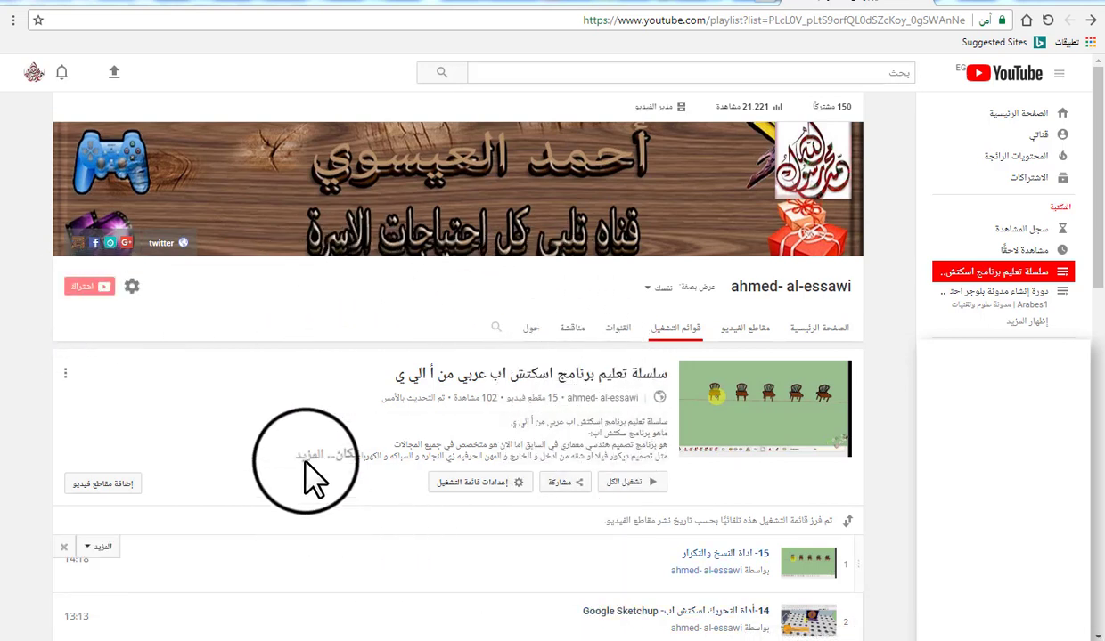
Step: Zoom out and back in on the flat notched face lying on the ground
{"action": "scroll", "coordinate": [374, 544], "scroll_direction": "down", "scroll_amount": 2}
{"action": "scroll", "coordinate": [467, 544], "scroll_direction": "down", "scroll_amount": 4}
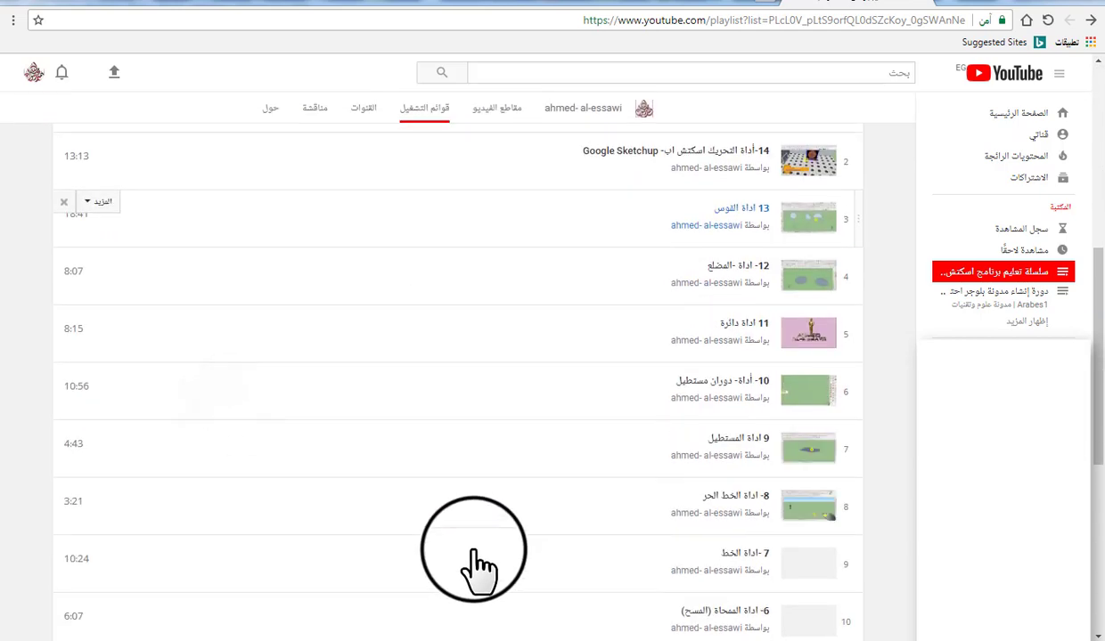
{"action": "scroll", "coordinate": [481, 551], "scroll_direction": "down", "scroll_amount": 2}
{"action": "scroll", "coordinate": [475, 539], "scroll_direction": "down", "scroll_amount": 3}
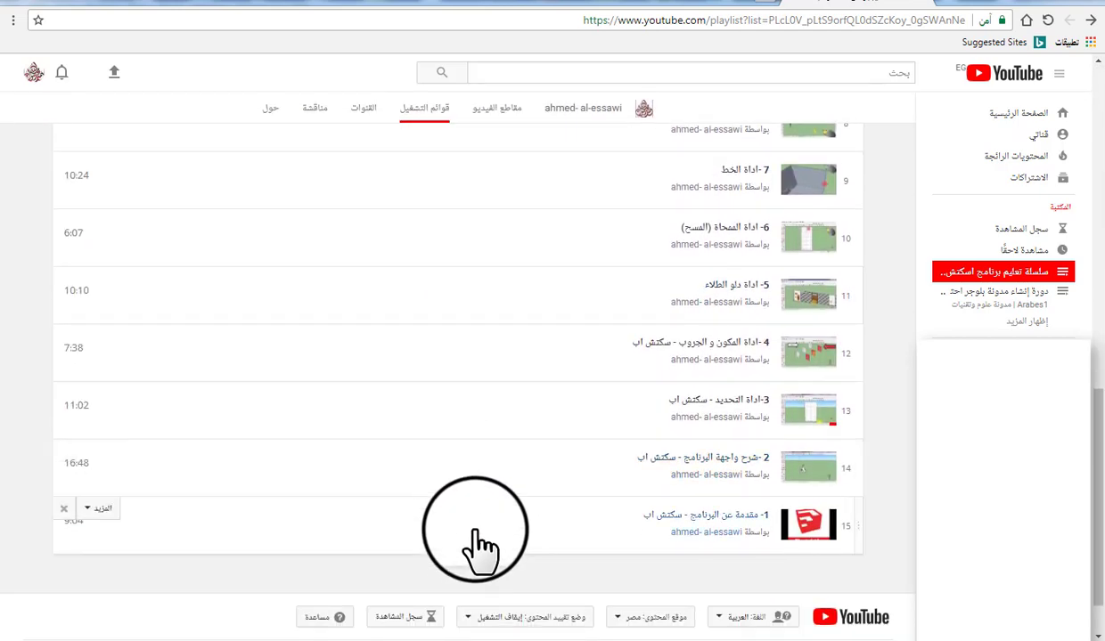
{"action": "scroll", "coordinate": [468, 467], "scroll_direction": "up", "scroll_amount": 2}
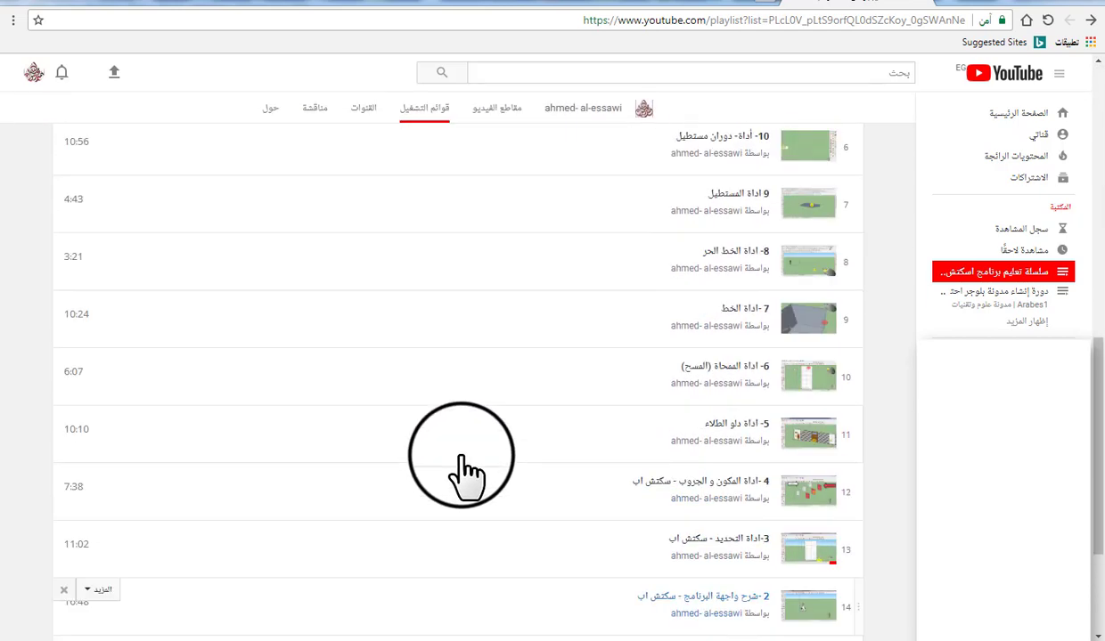
{"action": "scroll", "coordinate": [468, 467], "scroll_direction": "up", "scroll_amount": 1}
{"action": "scroll", "coordinate": [468, 467], "scroll_direction": "up", "scroll_amount": 1}
{"action": "scroll", "coordinate": [468, 468], "scroll_direction": "up", "scroll_amount": 2}
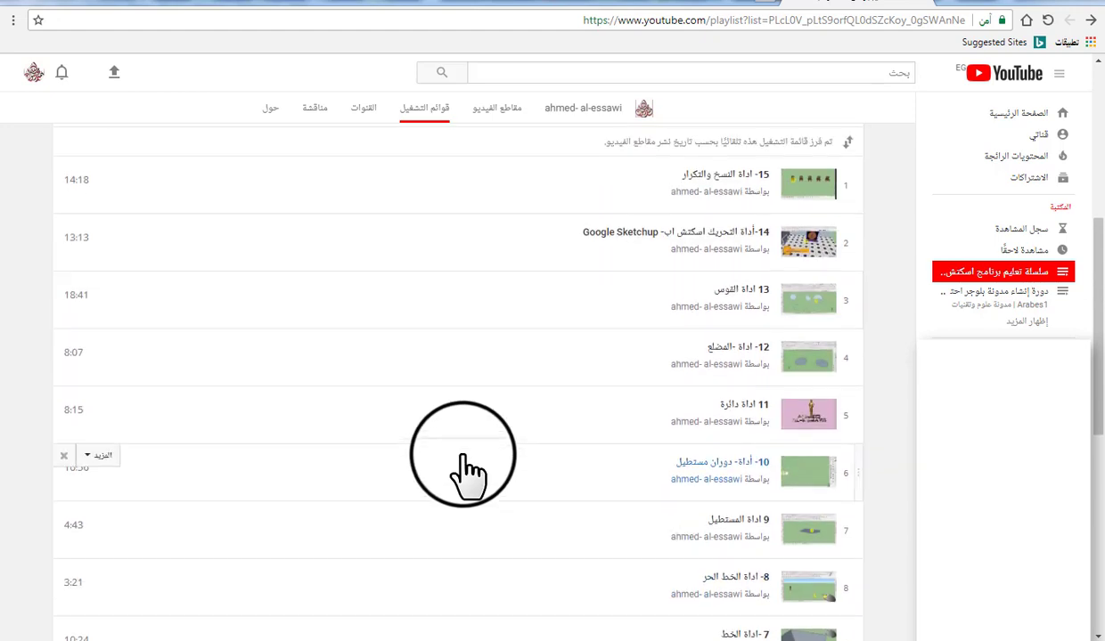
{"action": "scroll", "coordinate": [454, 485], "scroll_direction": "up", "scroll_amount": 2}
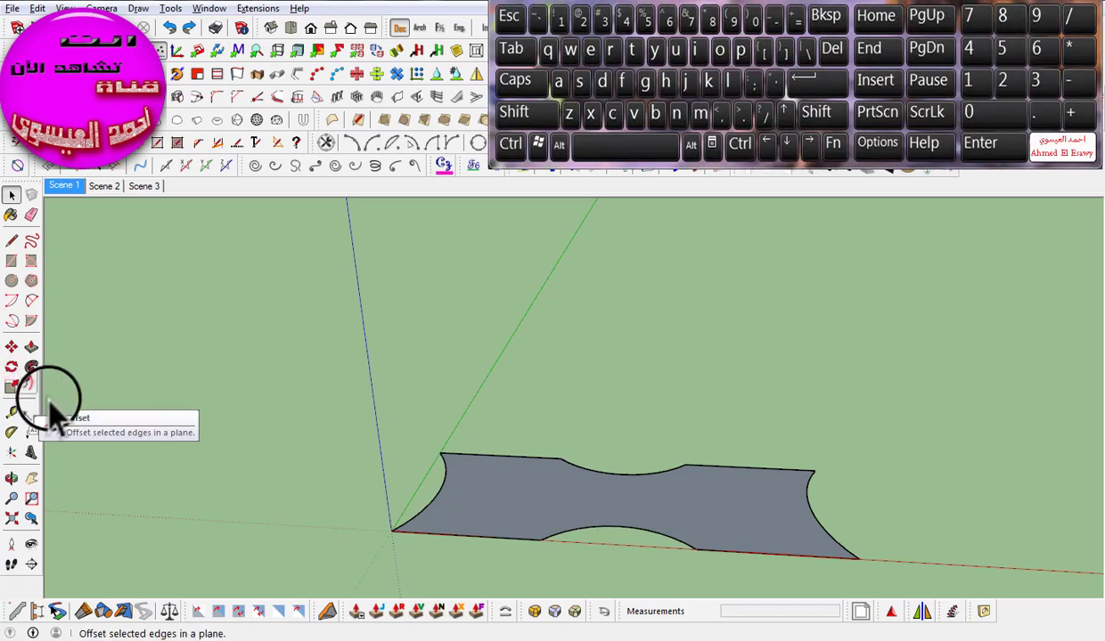
Step: Scale the notched face along the red axis, stretching it to 1.18 and shrinking it back
{"action": "key", "text": "s"}
{"action": "left_click", "coordinate": [538, 488]}
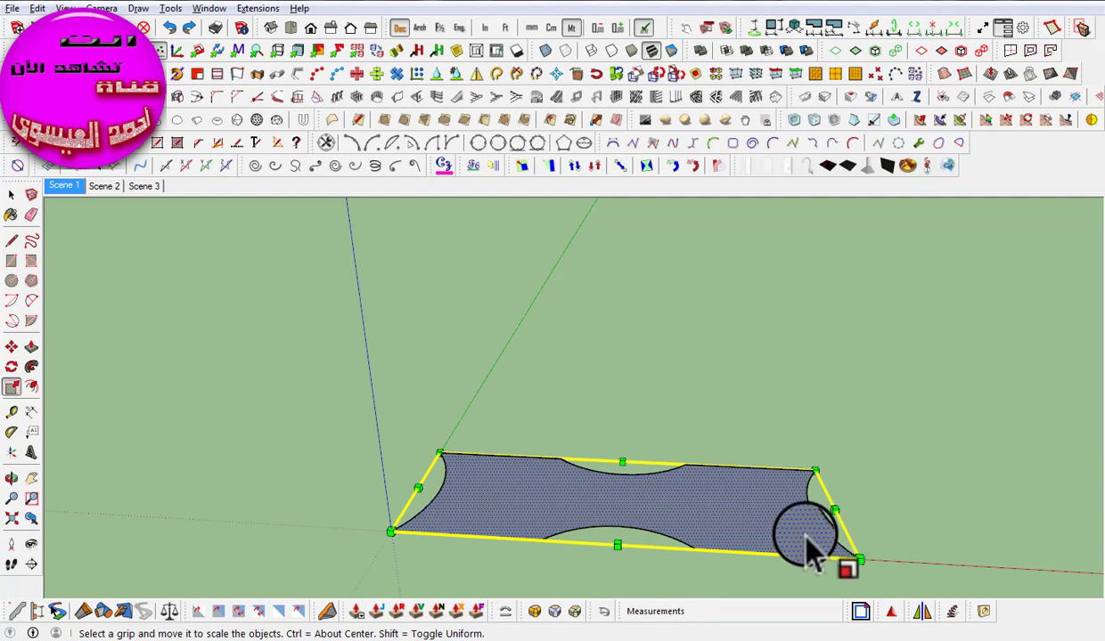
{"action": "mouse_move", "coordinate": [807, 537]}
{"action": "middle_mouse_down"}
{"action": "mouse_move", "coordinate": [655, 570]}
{"action": "mouse_move", "coordinate": [745, 559]}
{"action": "middle_mouse_up"}
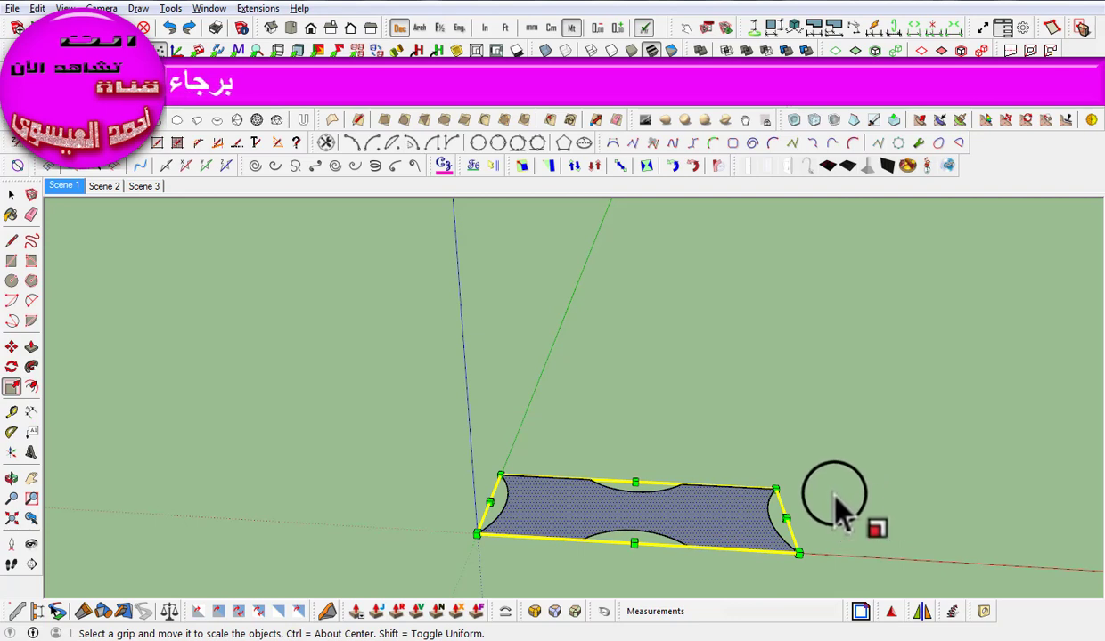
{"action": "left_click_drag", "start_coordinate": [781, 520], "coordinate": [560, 509]}
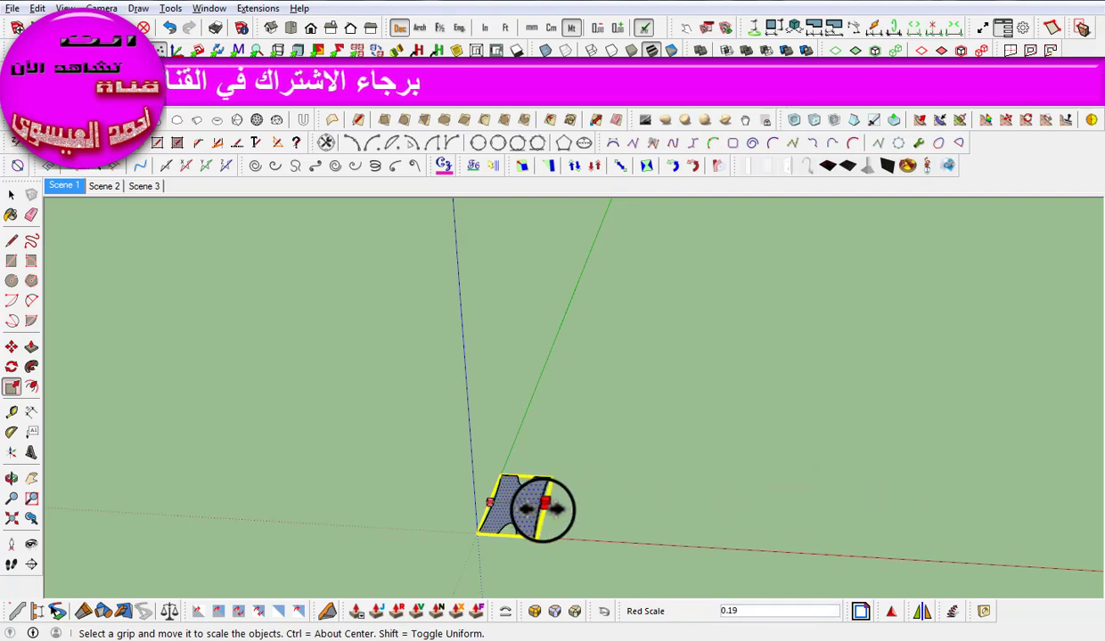
{"action": "left_click_drag", "start_coordinate": [560, 510], "coordinate": [868, 528]}
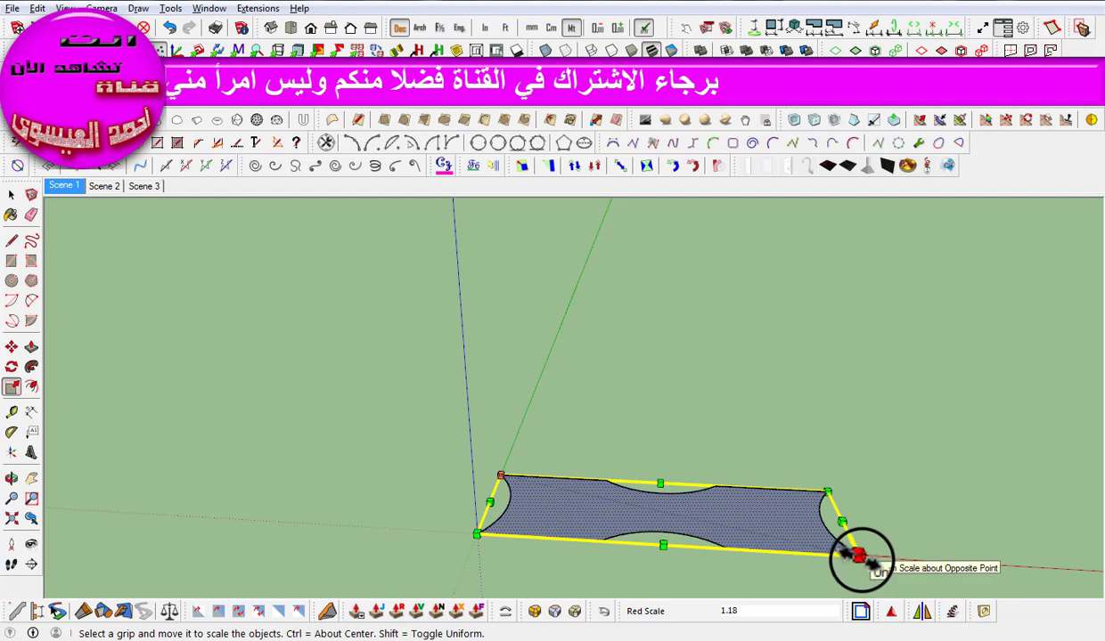
{"action": "mouse_move", "coordinate": [858, 559]}
{"action": "left_mouse_down"}
{"action": "mouse_move", "coordinate": [702, 557]}
{"action": "mouse_move", "coordinate": [863, 592]}
{"action": "mouse_move", "coordinate": [858, 483]}
{"action": "left_mouse_up"}
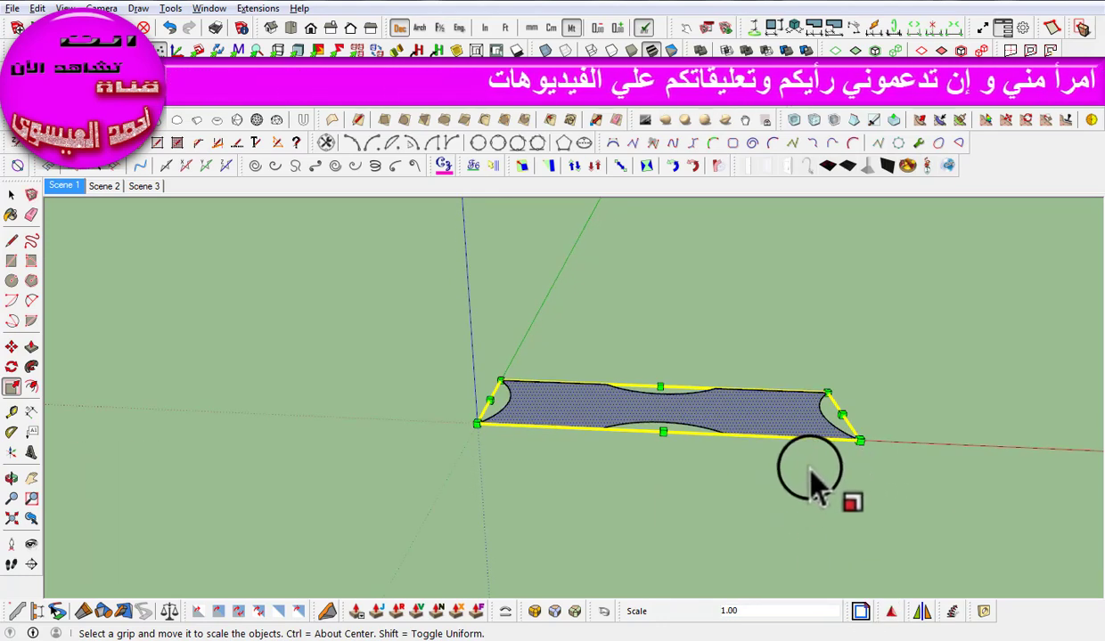
{"action": "mouse_move", "coordinate": [812, 475]}
{"action": "middle_mouse_down"}
{"action": "mouse_move", "coordinate": [764, 469]}
{"action": "mouse_move", "coordinate": [736, 539]}
{"action": "middle_mouse_up"}
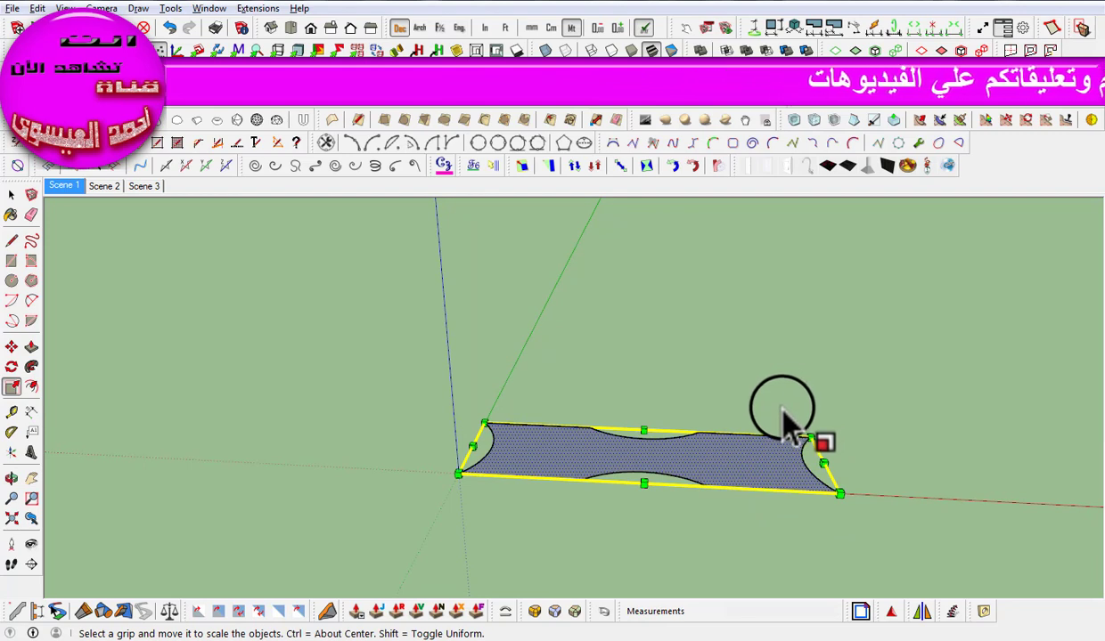
{"action": "key", "text": "space"}
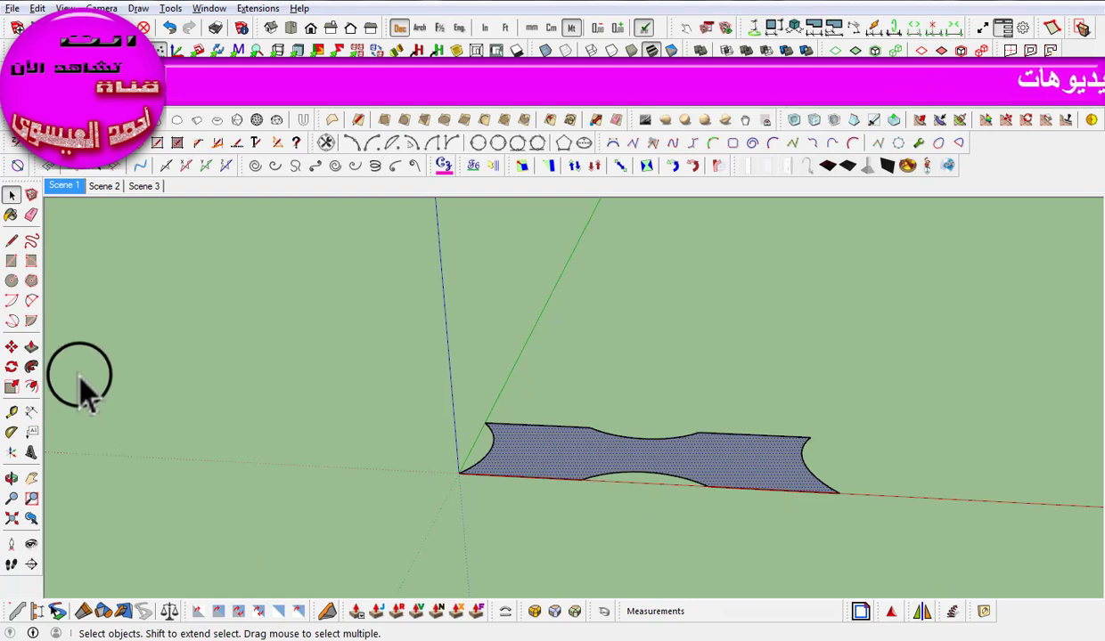
Step: Push/pull the notched face up 1.91m into a solid block
{"action": "left_click", "coordinate": [31, 348]}
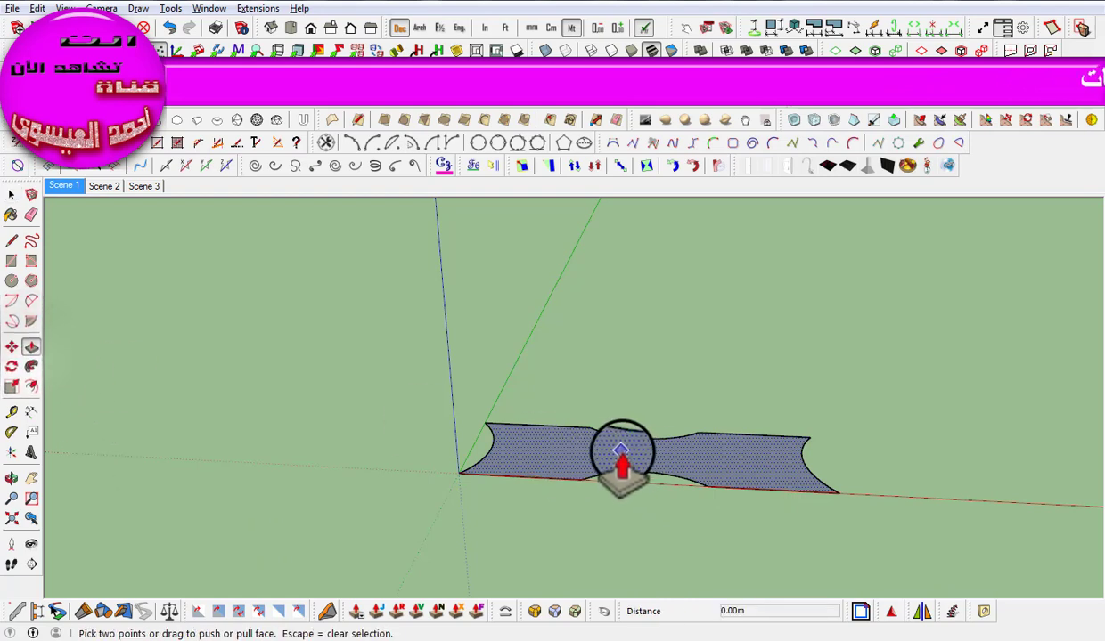
{"action": "left_click", "coordinate": [621, 458]}
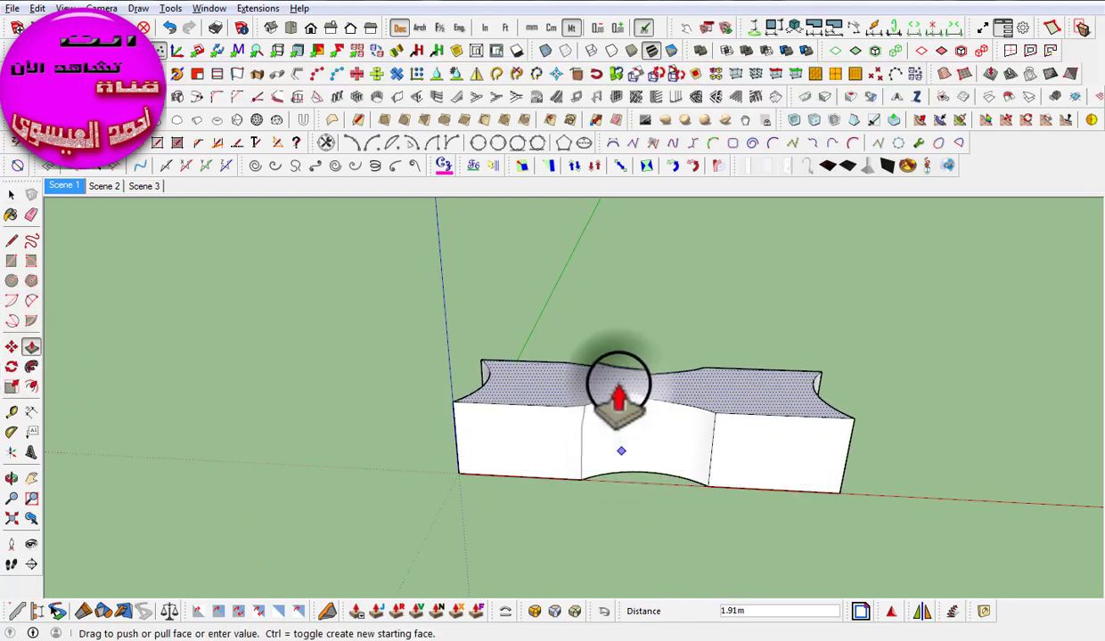
{"action": "left_click", "coordinate": [621, 401]}
{"action": "middle_click_drag", "start_coordinate": [671, 530], "coordinate": [672, 611]}
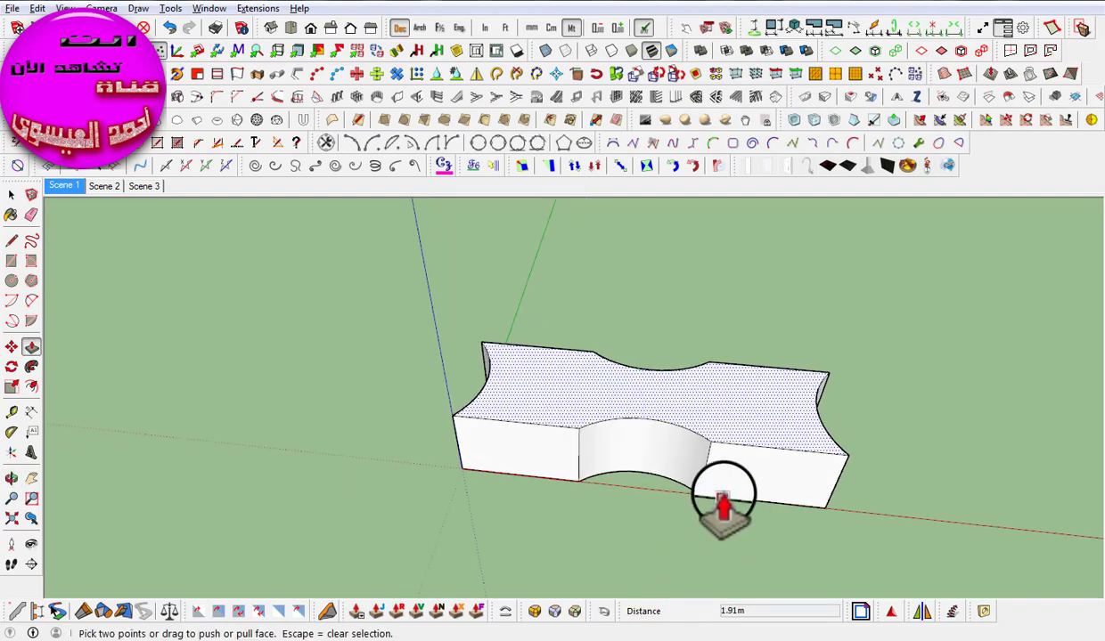
{"action": "key", "text": "space"}
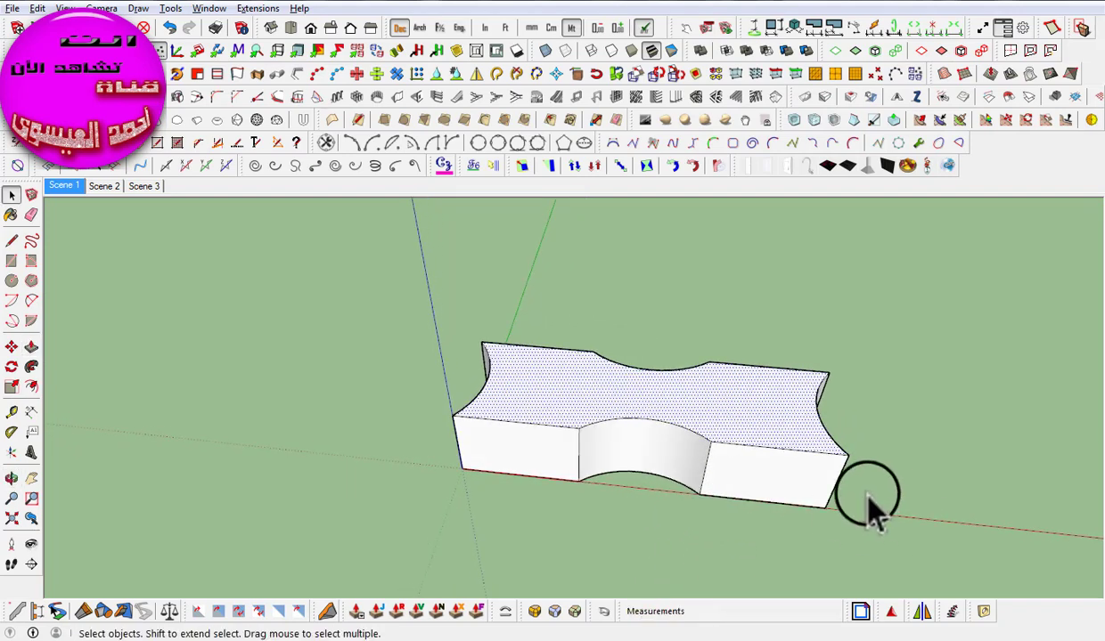
Step: From a new viewing angle, select the entire extruded block with a triple-click
{"action": "mouse_move", "coordinate": [840, 481]}
{"action": "middle_mouse_down"}
{"action": "mouse_move", "coordinate": [722, 511]}
{"action": "mouse_move", "coordinate": [843, 488]}
{"action": "middle_mouse_up"}
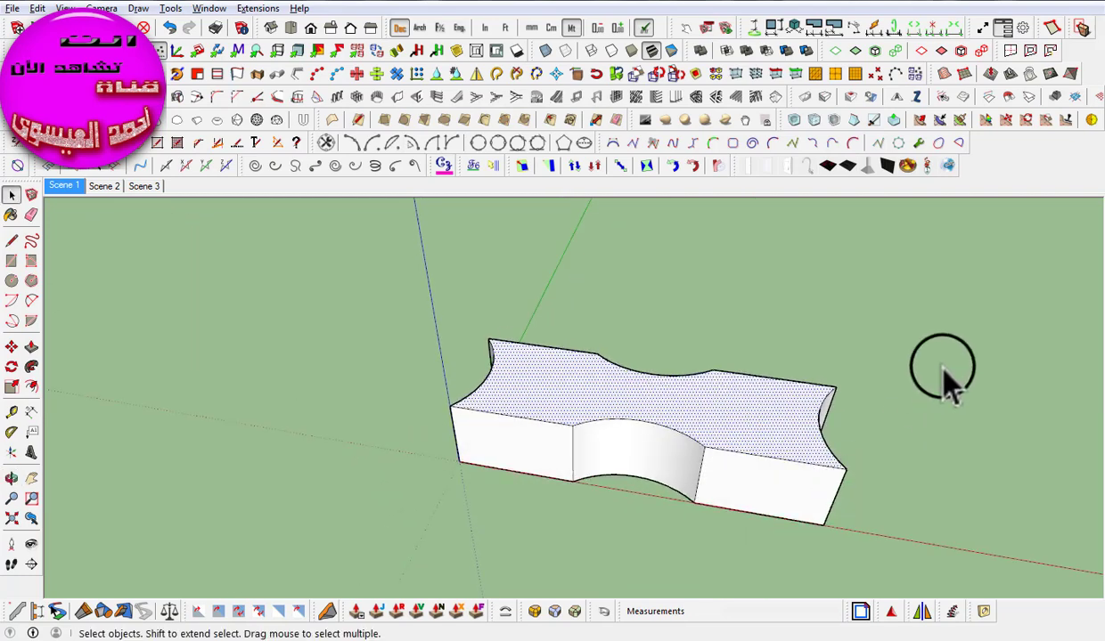
{"action": "left_click_drag", "start_coordinate": [944, 342], "coordinate": [405, 594]}
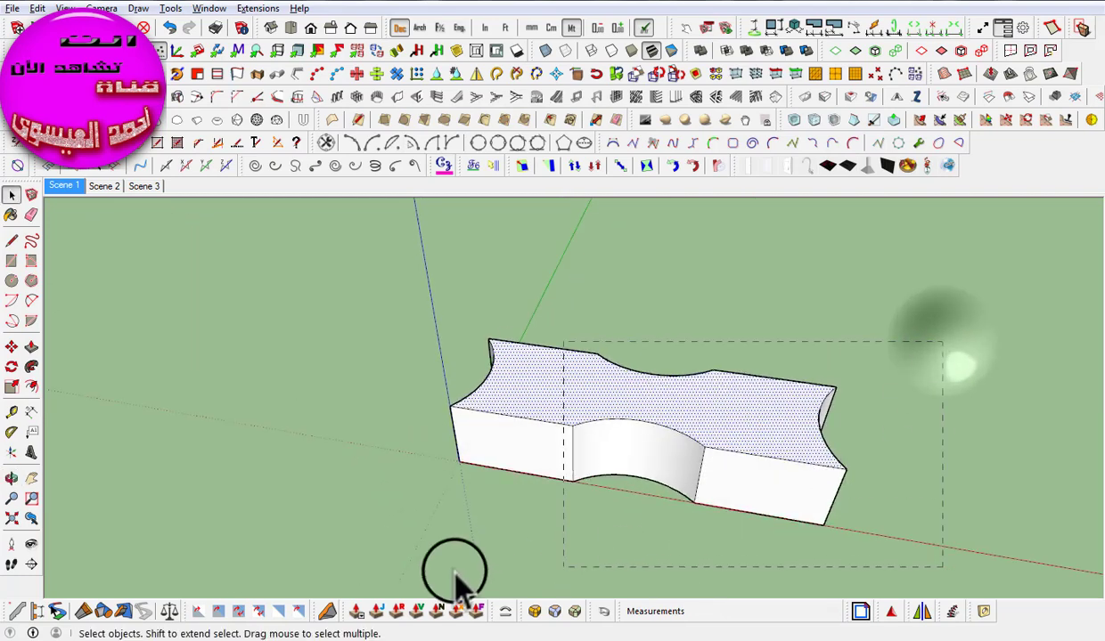
{"action": "triple_click", "coordinate": [649, 419]}
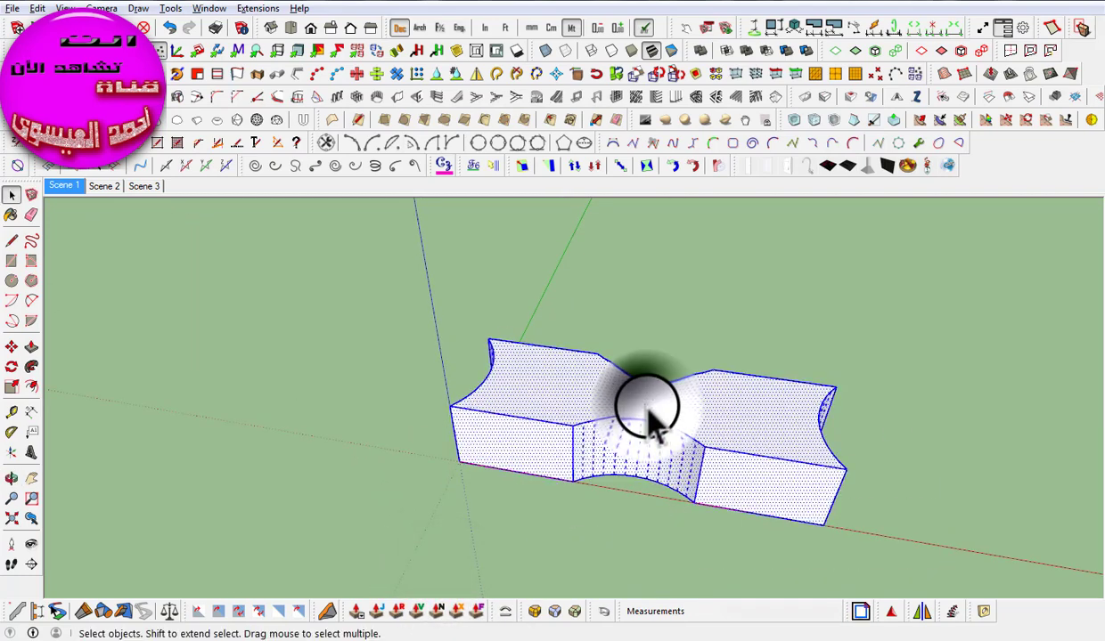
Step: Start scaling the selected block and orbit around it to see its grips
{"action": "left_click", "coordinate": [11, 398]}
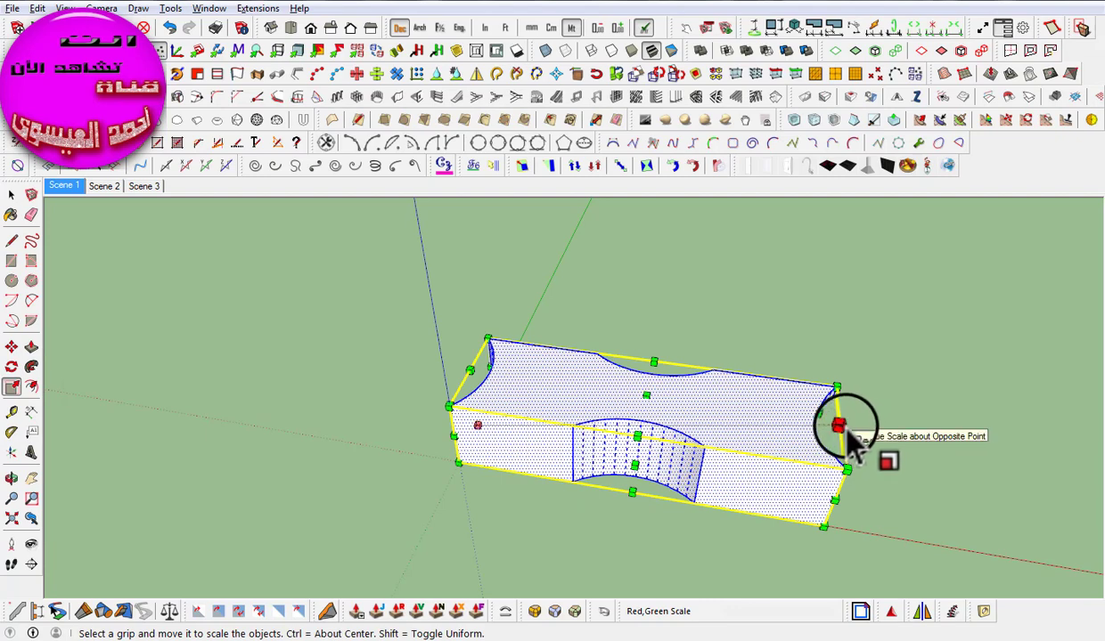
{"action": "key", "text": "o"}
{"action": "left_click_drag", "start_coordinate": [949, 456], "coordinate": [846, 373]}
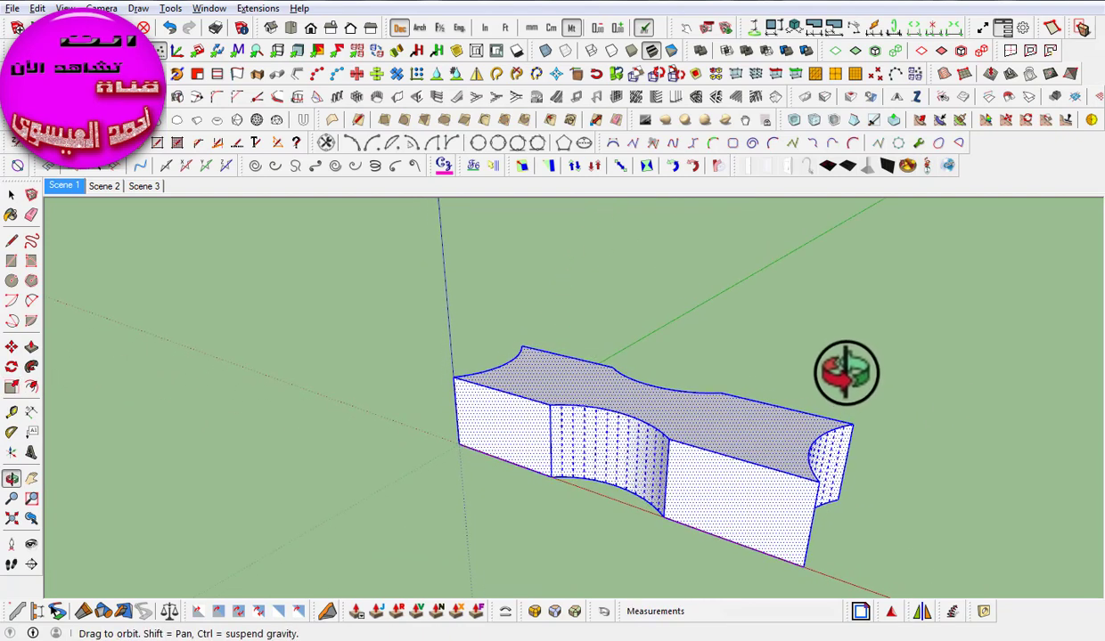
{"action": "middle_click_drag", "start_coordinate": [846, 372], "coordinate": [665, 506]}
{"action": "mouse_move", "coordinate": [609, 537]}
{"action": "middle_mouse_down"}
{"action": "mouse_move", "coordinate": [652, 485]}
{"action": "mouse_move", "coordinate": [855, 517]}
{"action": "middle_mouse_up"}
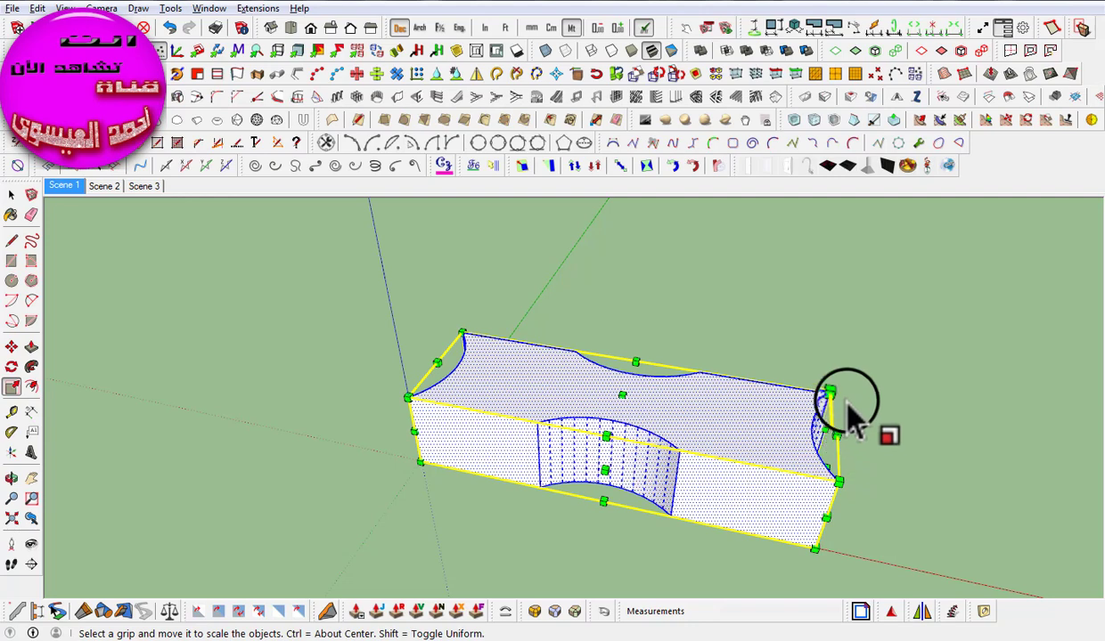
Step: Preview shrinking the block from several corner and end grips, leaving it at 1.00
{"action": "mouse_move", "coordinate": [828, 394]}
{"action": "left_mouse_down"}
{"action": "mouse_move", "coordinate": [634, 442]}
{"action": "mouse_move", "coordinate": [838, 395]}
{"action": "left_mouse_up"}
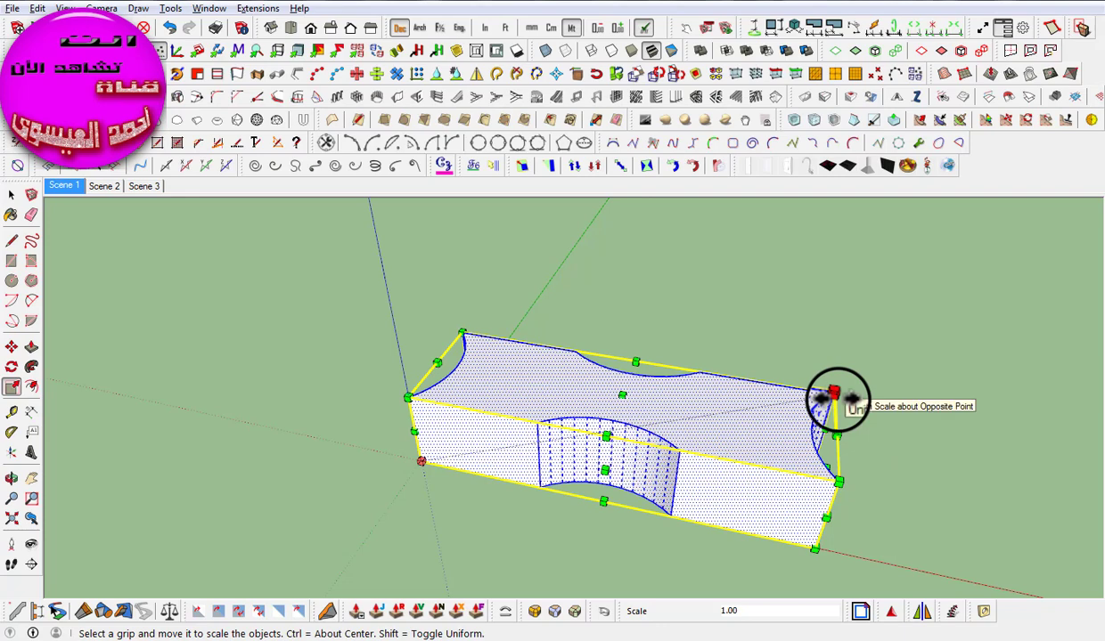
{"action": "mouse_move", "coordinate": [833, 393]}
{"action": "left_mouse_down"}
{"action": "mouse_move", "coordinate": [546, 438]}
{"action": "mouse_move", "coordinate": [868, 436]}
{"action": "left_mouse_up"}
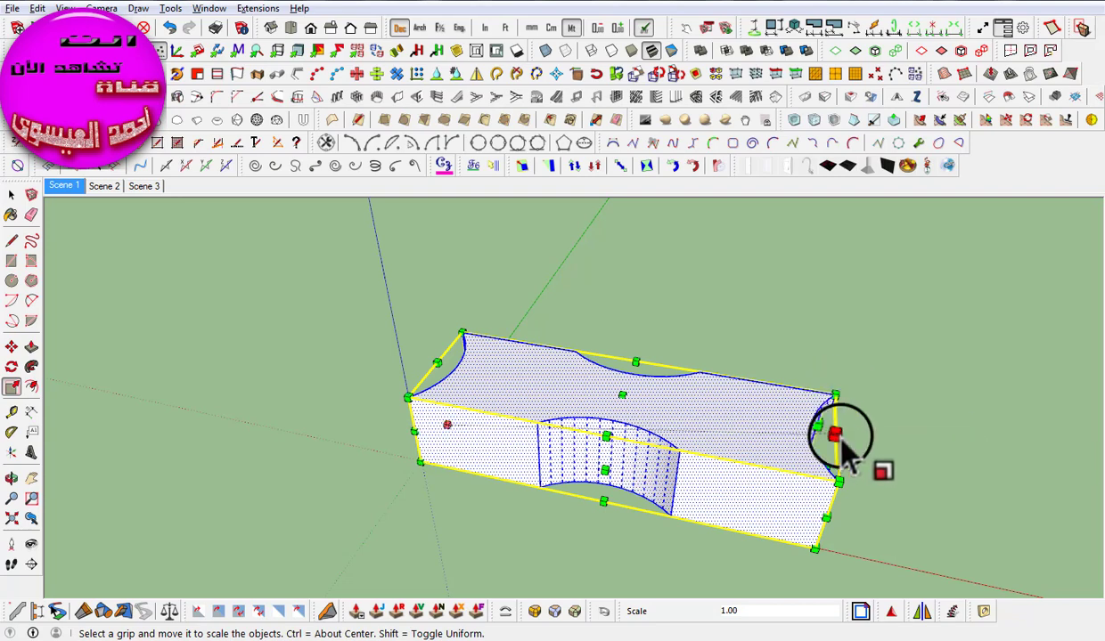
{"action": "mouse_move", "coordinate": [840, 443]}
{"action": "left_mouse_down"}
{"action": "mouse_move", "coordinate": [534, 446]}
{"action": "mouse_move", "coordinate": [618, 462]}
{"action": "mouse_move", "coordinate": [517, 424]}
{"action": "mouse_move", "coordinate": [608, 452]}
{"action": "mouse_move", "coordinate": [754, 463]}
{"action": "mouse_move", "coordinate": [784, 439]}
{"action": "mouse_move", "coordinate": [800, 398]}
{"action": "mouse_move", "coordinate": [799, 419]}
{"action": "mouse_move", "coordinate": [837, 435]}
{"action": "left_mouse_up"}
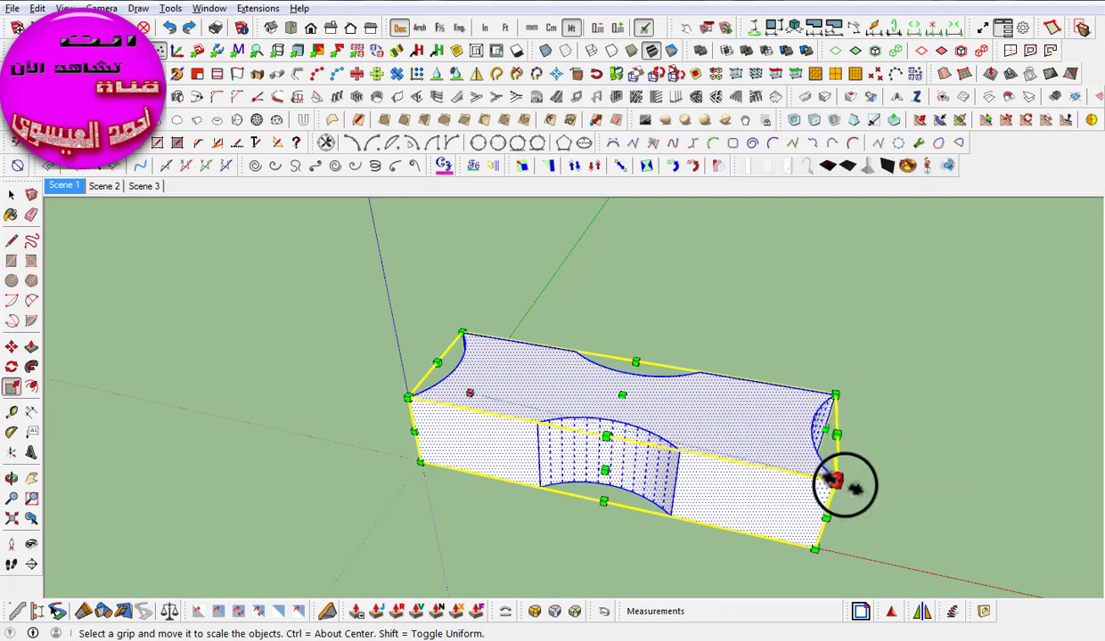
{"action": "mouse_move", "coordinate": [418, 383]}
{"action": "left_mouse_down"}
{"action": "mouse_move", "coordinate": [470, 344]}
{"action": "mouse_move", "coordinate": [463, 333]}
{"action": "left_mouse_up"}
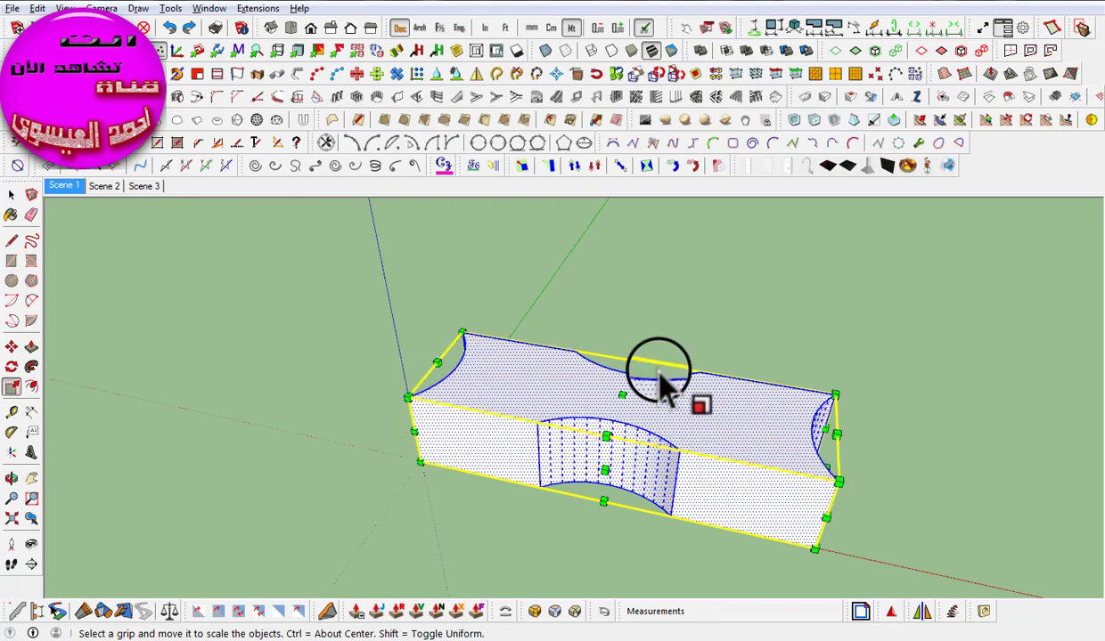
{"action": "mouse_move", "coordinate": [814, 547]}
{"action": "left_mouse_down"}
{"action": "mouse_move", "coordinate": [564, 416]}
{"action": "mouse_move", "coordinate": [814, 547]}
{"action": "left_mouse_up"}
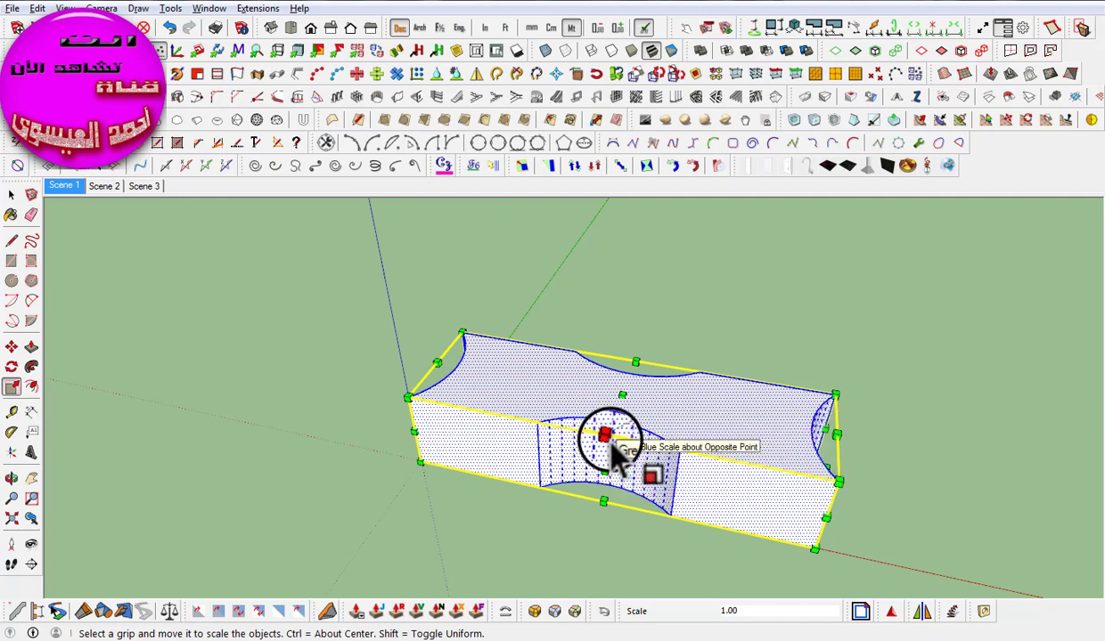
{"action": "mouse_move", "coordinate": [605, 469]}
{"action": "left_mouse_down"}
{"action": "mouse_move", "coordinate": [623, 408]}
{"action": "mouse_move", "coordinate": [594, 496]}
{"action": "mouse_move", "coordinate": [604, 394]}
{"action": "mouse_move", "coordinate": [570, 507]}
{"action": "mouse_move", "coordinate": [592, 443]}
{"action": "mouse_move", "coordinate": [583, 501]}
{"action": "mouse_move", "coordinate": [582, 443]}
{"action": "mouse_move", "coordinate": [596, 420]}
{"action": "mouse_move", "coordinate": [571, 505]}
{"action": "mouse_move", "coordinate": [579, 424]}
{"action": "mouse_move", "coordinate": [586, 446]}
{"action": "mouse_move", "coordinate": [562, 481]}
{"action": "mouse_move", "coordinate": [579, 461]}
{"action": "mouse_move", "coordinate": [592, 468]}
{"action": "left_mouse_up"}
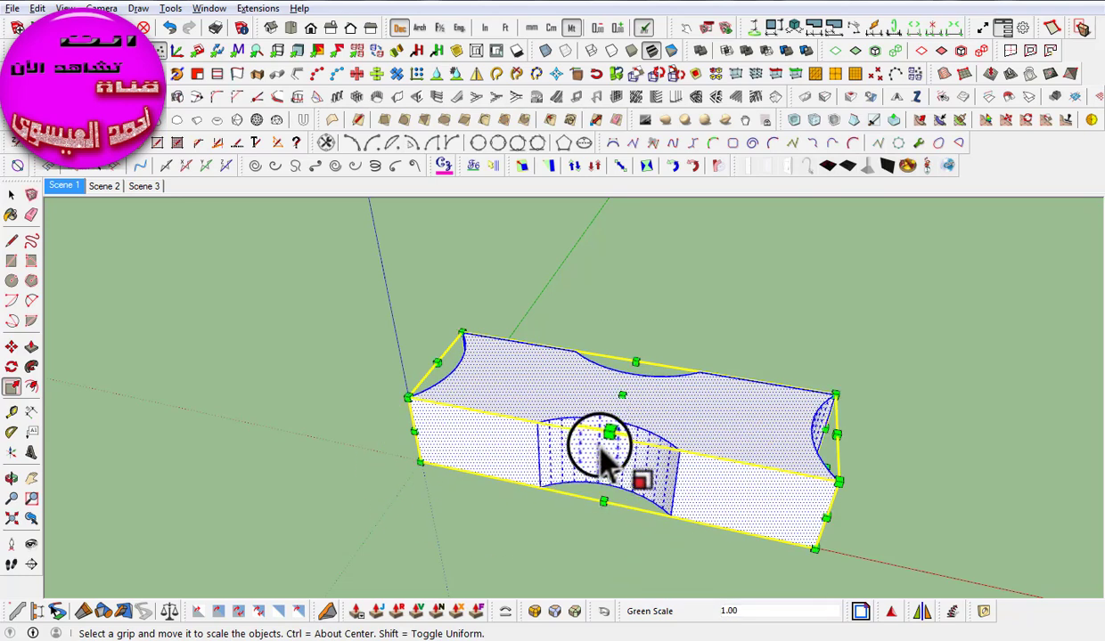
{"action": "mouse_move", "coordinate": [621, 399]}
{"action": "left_mouse_down"}
{"action": "mouse_move", "coordinate": [619, 488]}
{"action": "mouse_move", "coordinate": [623, 375]}
{"action": "mouse_move", "coordinate": [601, 520]}
{"action": "mouse_move", "coordinate": [623, 400]}
{"action": "left_mouse_up"}
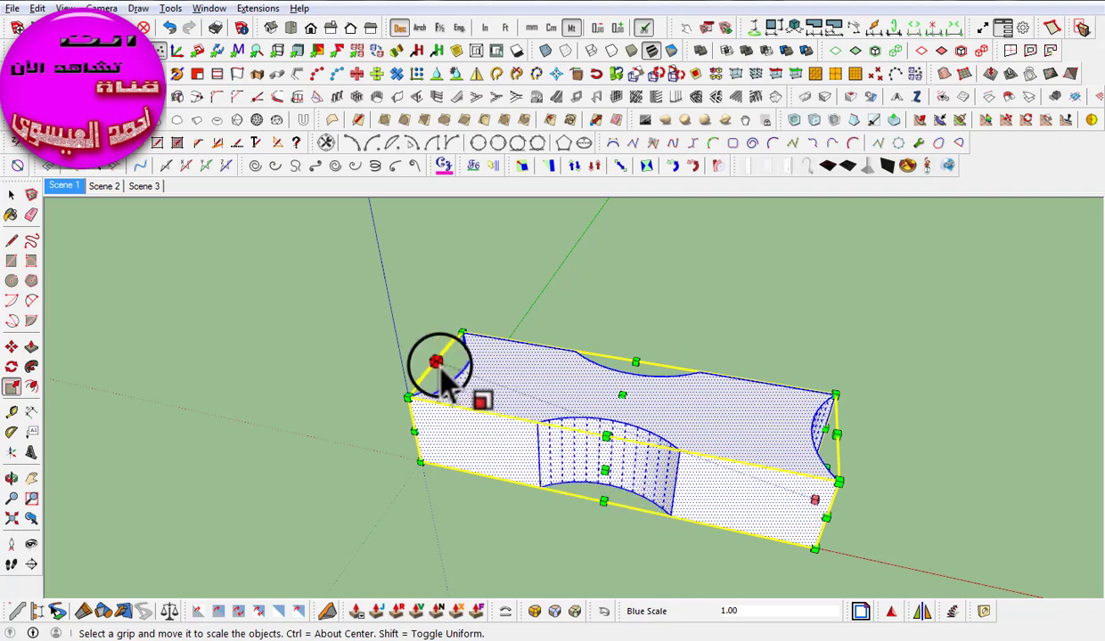
{"action": "mouse_move", "coordinate": [440, 375]}
{"action": "left_mouse_down"}
{"action": "mouse_move", "coordinate": [771, 520]}
{"action": "mouse_move", "coordinate": [611, 481]}
{"action": "mouse_move", "coordinate": [577, 450]}
{"action": "mouse_move", "coordinate": [646, 518]}
{"action": "mouse_move", "coordinate": [651, 475]}
{"action": "mouse_move", "coordinate": [670, 486]}
{"action": "mouse_move", "coordinate": [527, 439]}
{"action": "mouse_move", "coordinate": [515, 452]}
{"action": "mouse_move", "coordinate": [505, 439]}
{"action": "mouse_move", "coordinate": [523, 467]}
{"action": "left_mouse_up"}
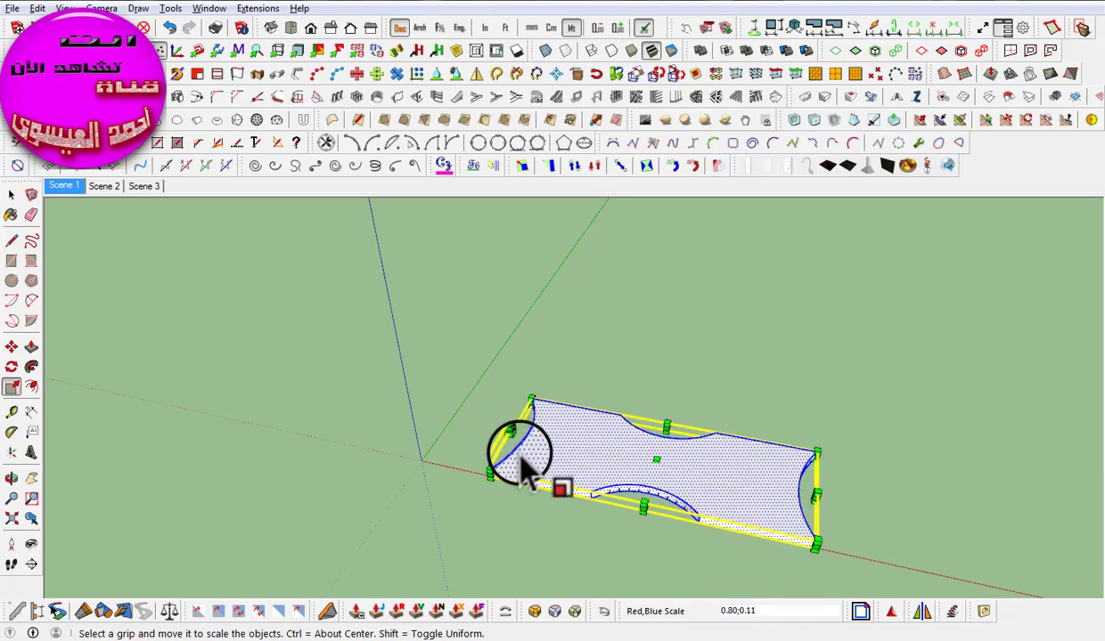
{"action": "key", "text": "Escape"}
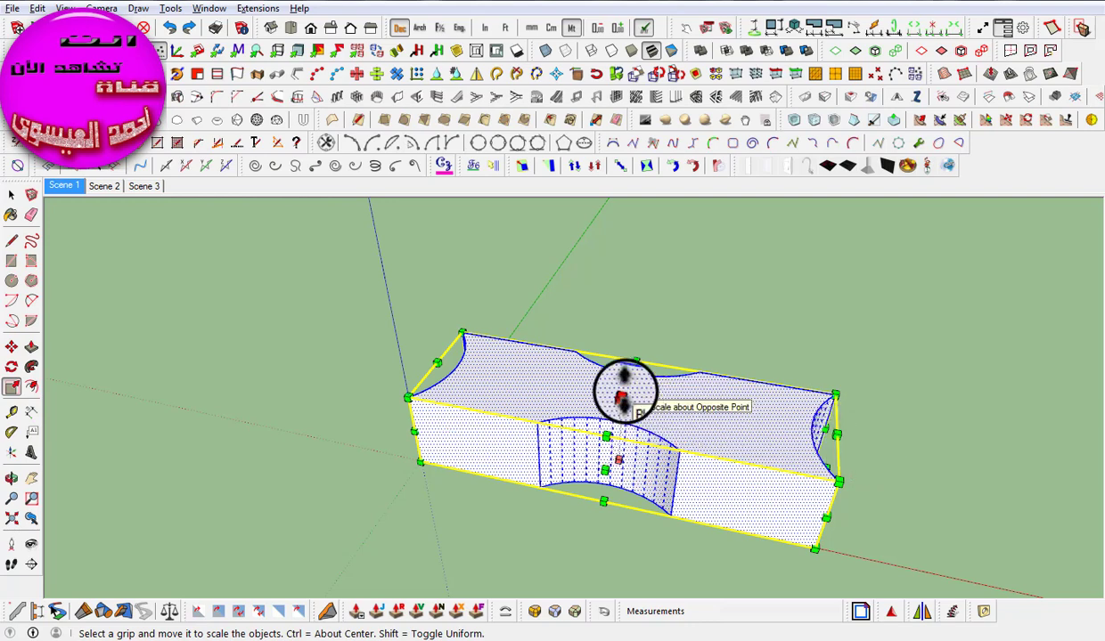
{"action": "mouse_move", "coordinate": [625, 392]}
{"action": "left_mouse_down"}
{"action": "mouse_move", "coordinate": [637, 405]}
{"action": "mouse_move", "coordinate": [629, 394]}
{"action": "left_mouse_up"}
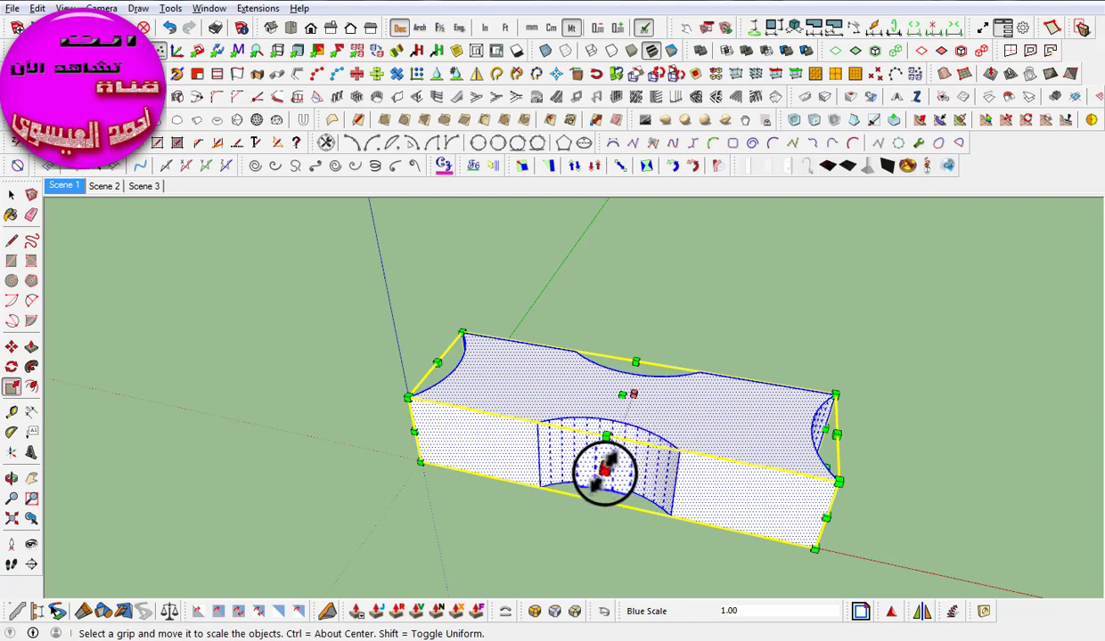
{"action": "left_click_drag", "start_coordinate": [605, 470], "coordinate": [597, 467]}
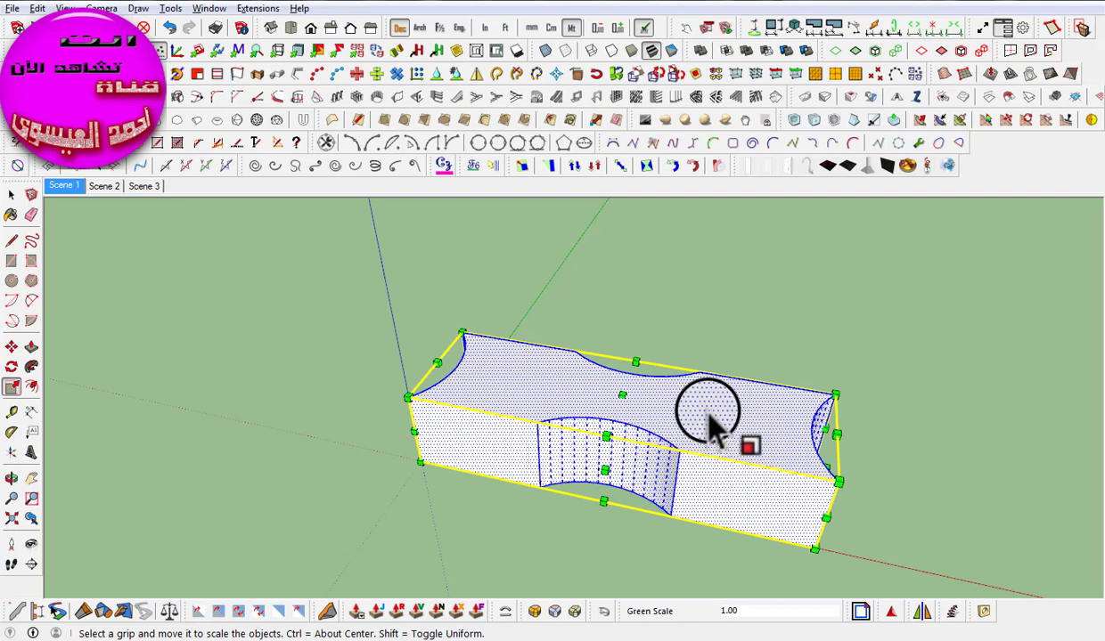
Step: In Scene 2, draw a 0.61m-radius circle on the plain box's top face
{"action": "left_click", "coordinate": [101, 186]}
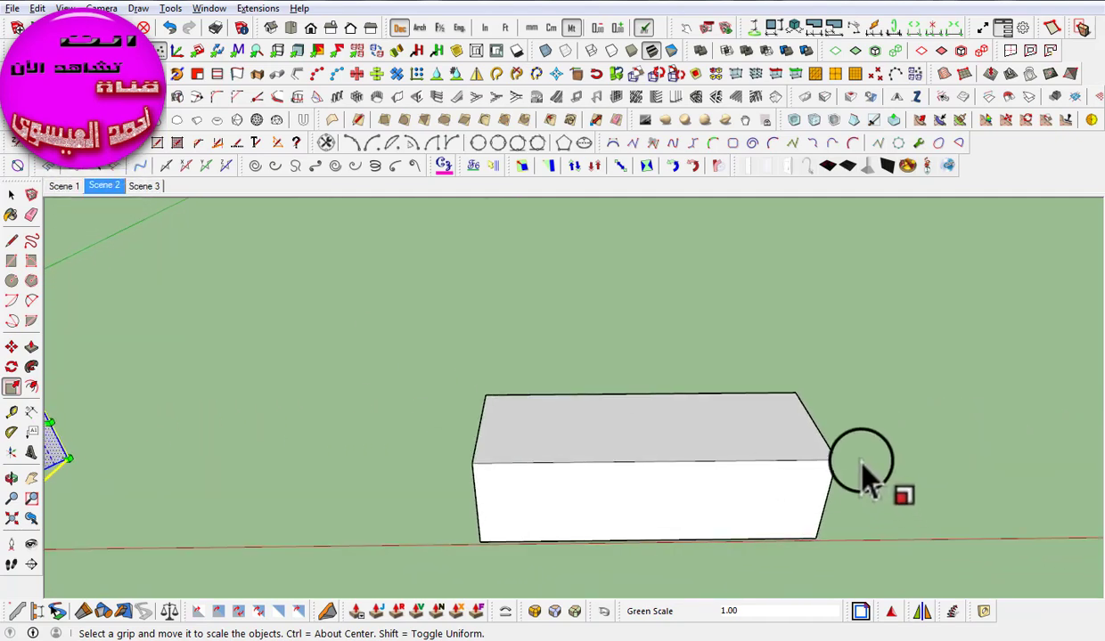
{"action": "middle_click_drag", "start_coordinate": [828, 432], "coordinate": [821, 454]}
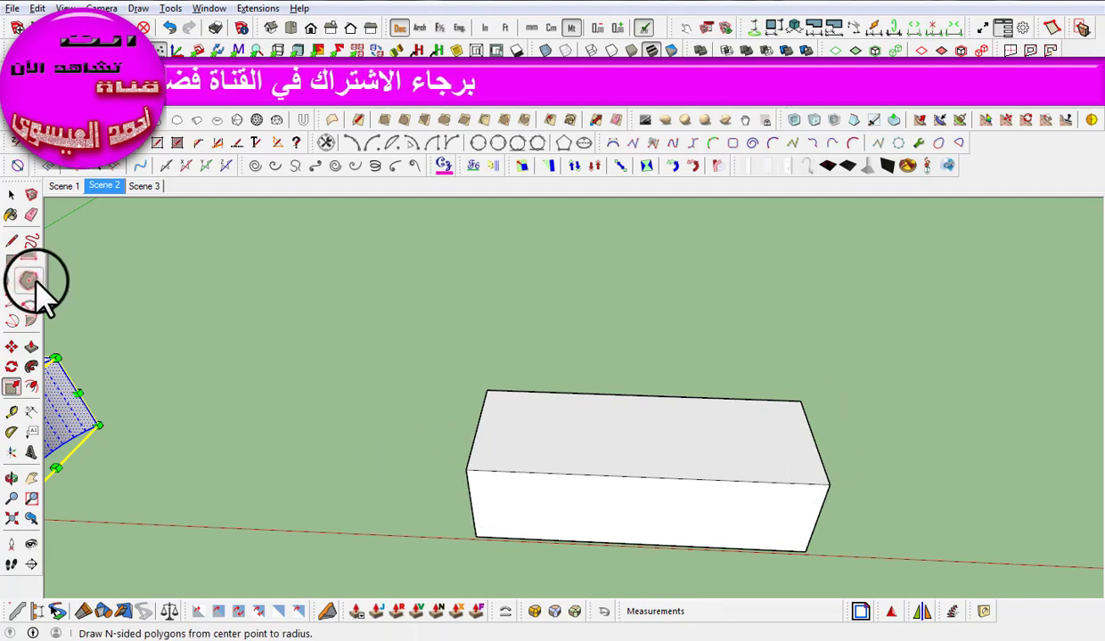
{"action": "left_click", "coordinate": [11, 281]}
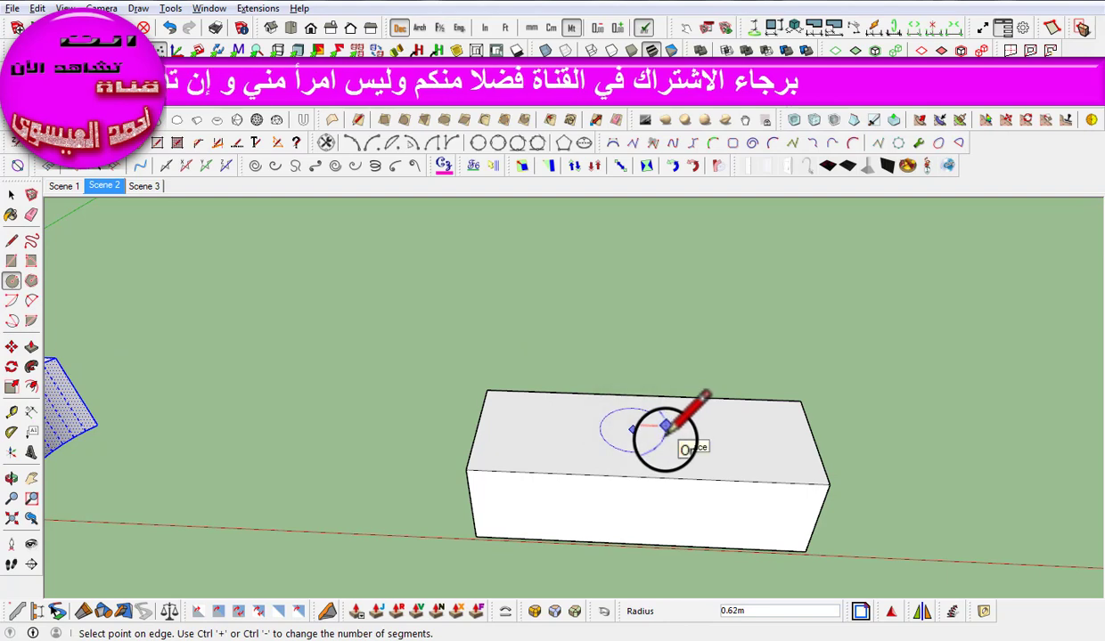
{"action": "left_click", "coordinate": [664, 432]}
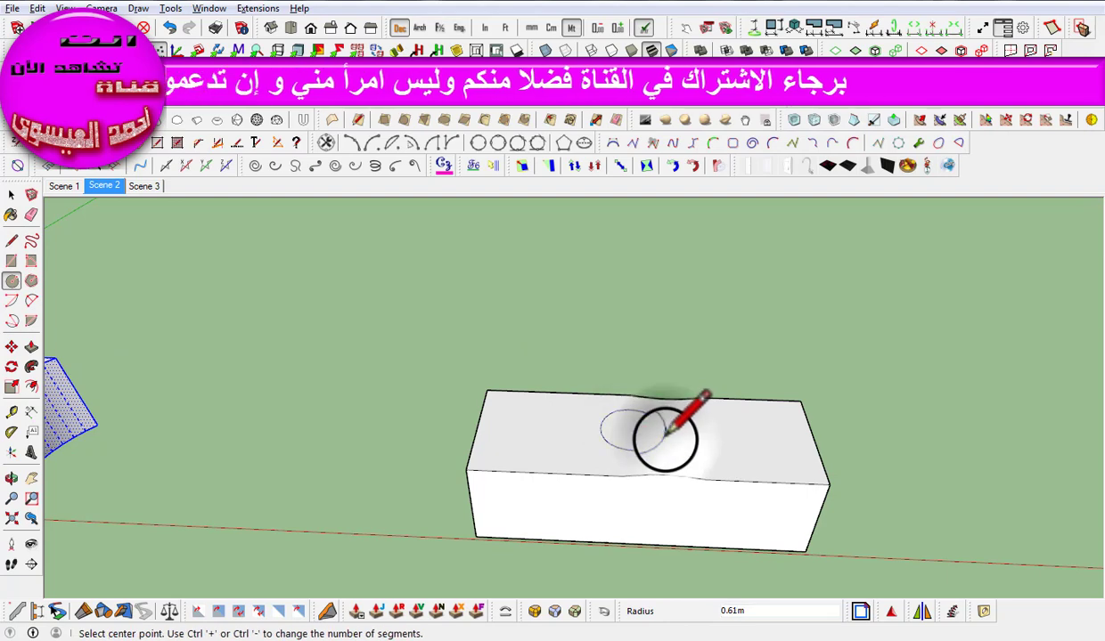
Step: Extrude the circle 1.30m into a cylinder and select the cylinder's top face
{"action": "left_click", "coordinate": [31, 347]}
{"action": "mouse_move", "coordinate": [633, 433]}
{"action": "left_mouse_down"}
{"action": "mouse_move", "coordinate": [639, 325]}
{"action": "mouse_move", "coordinate": [639, 356]}
{"action": "left_mouse_up"}
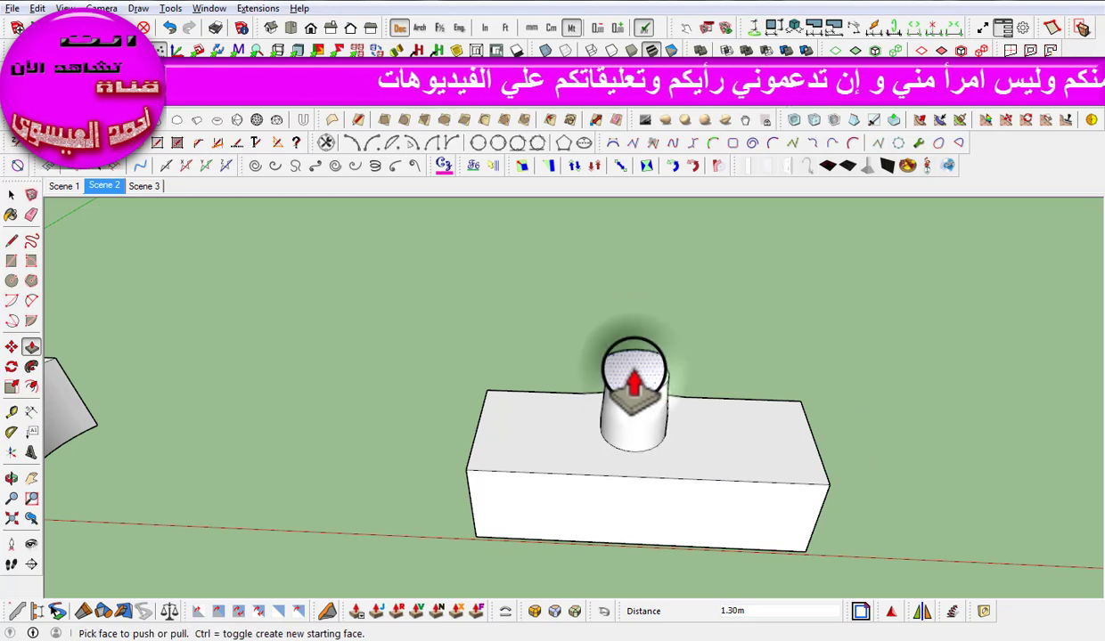
{"action": "scroll", "coordinate": [637, 367], "scroll_direction": "up", "scroll_amount": 2}
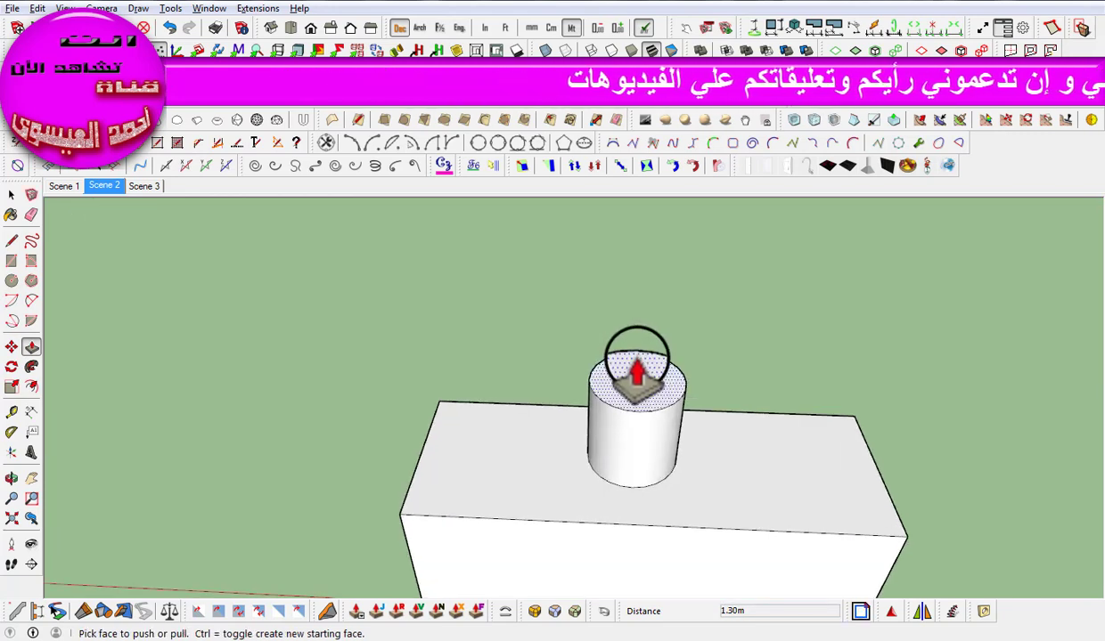
{"action": "key", "text": "space"}
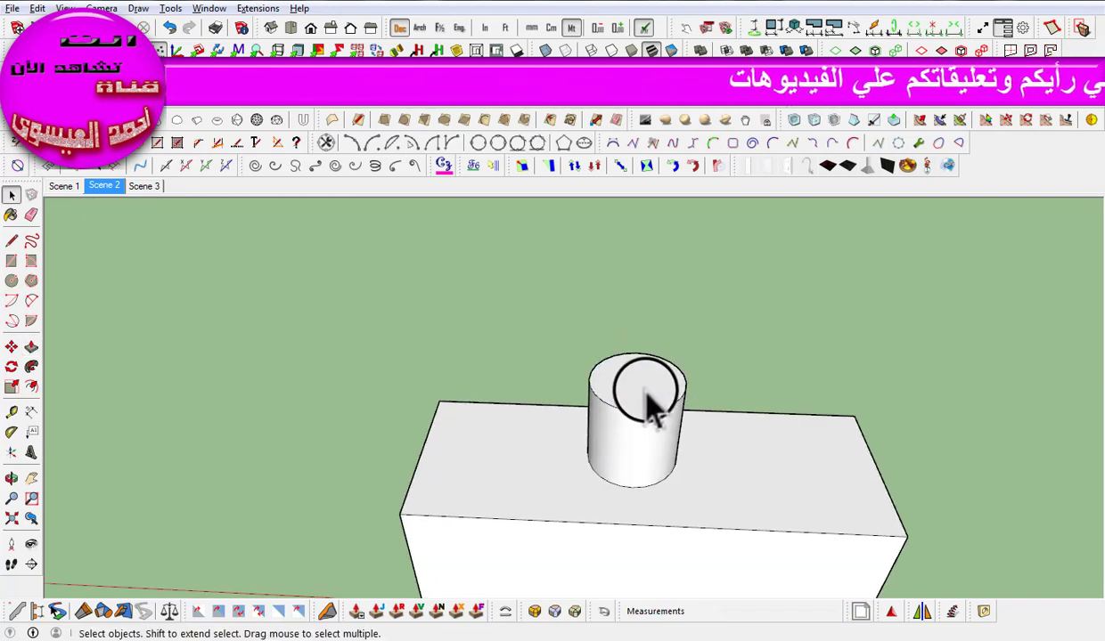
{"action": "left_click", "coordinate": [636, 401]}
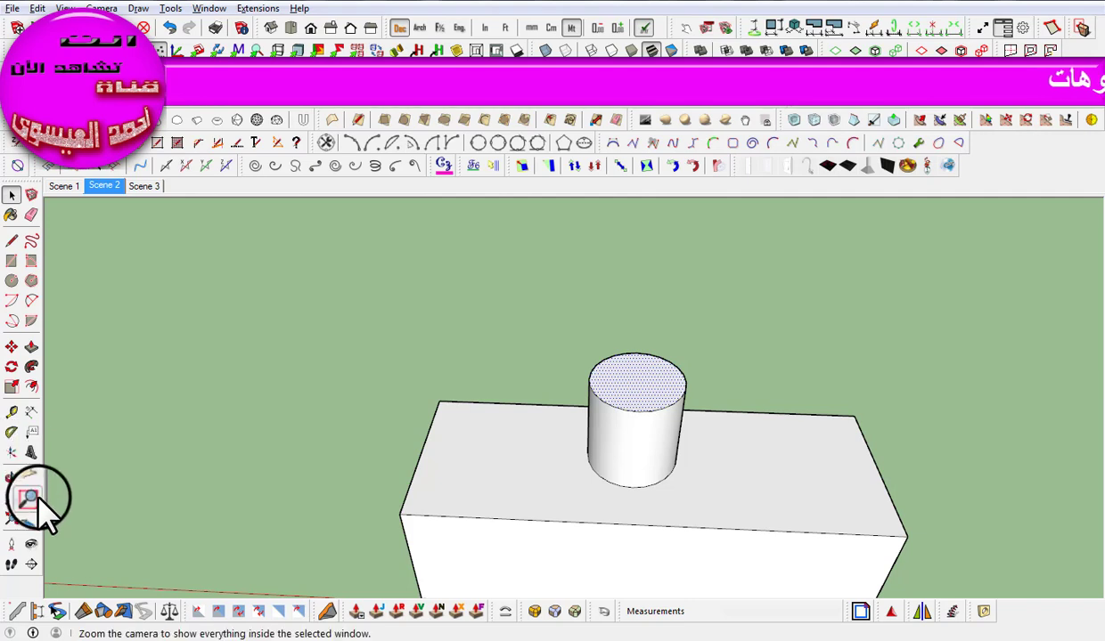
{"action": "left_click", "coordinate": [12, 386]}
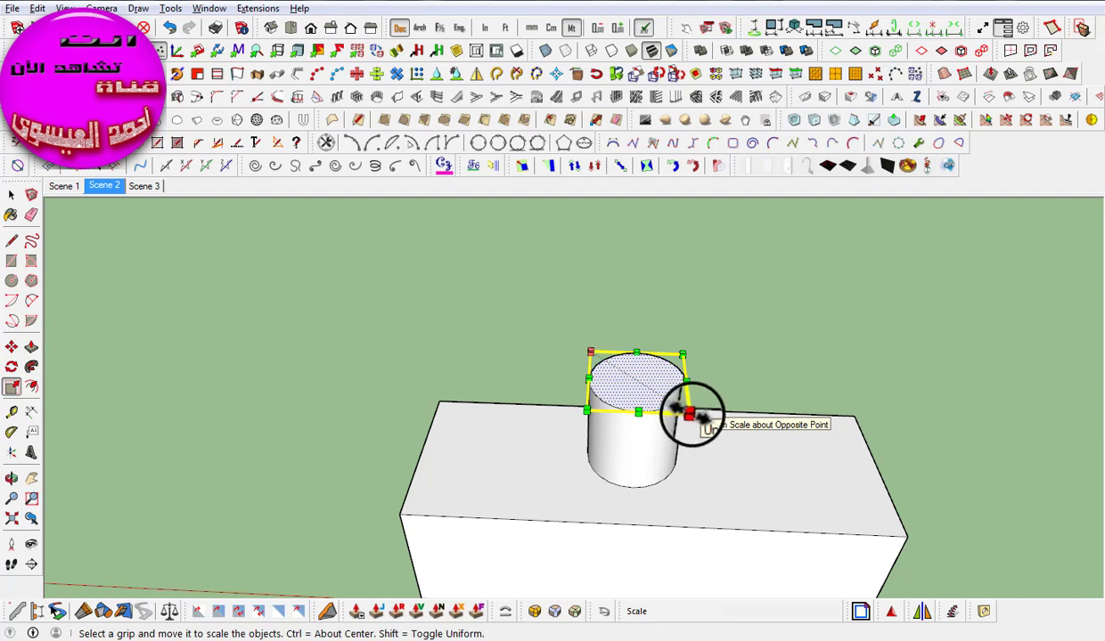
{"action": "mouse_move", "coordinate": [690, 413]}
{"action": "left_mouse_down"}
{"action": "mouse_move", "coordinate": [737, 437]}
{"action": "mouse_move", "coordinate": [730, 450]}
{"action": "mouse_move", "coordinate": [684, 409]}
{"action": "mouse_move", "coordinate": [773, 466]}
{"action": "left_mouse_up"}
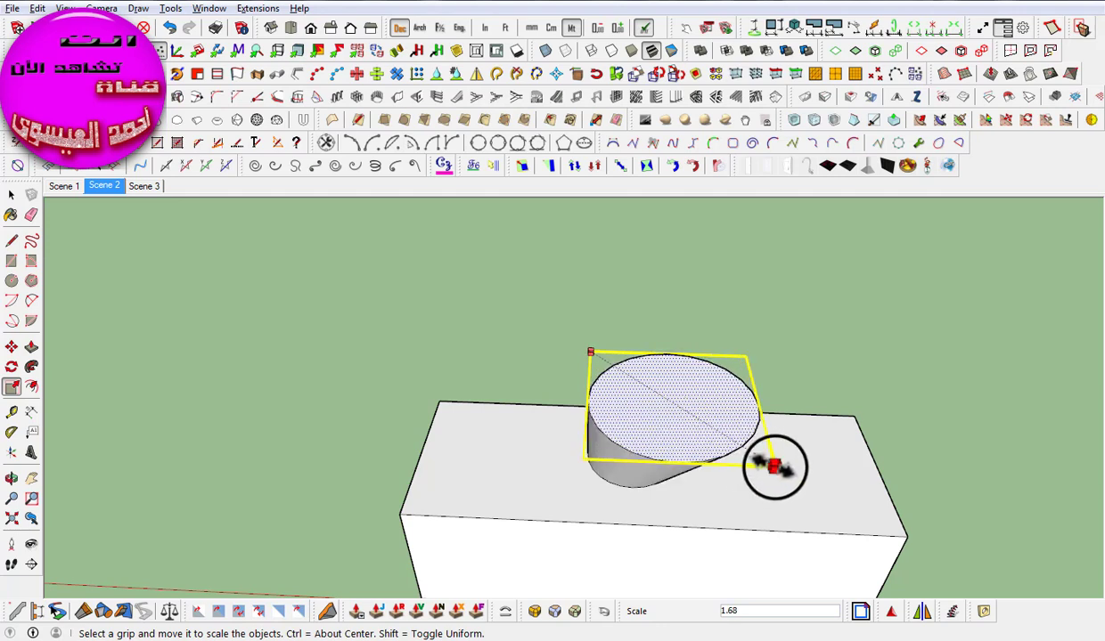
{"action": "key", "text": "Escape"}
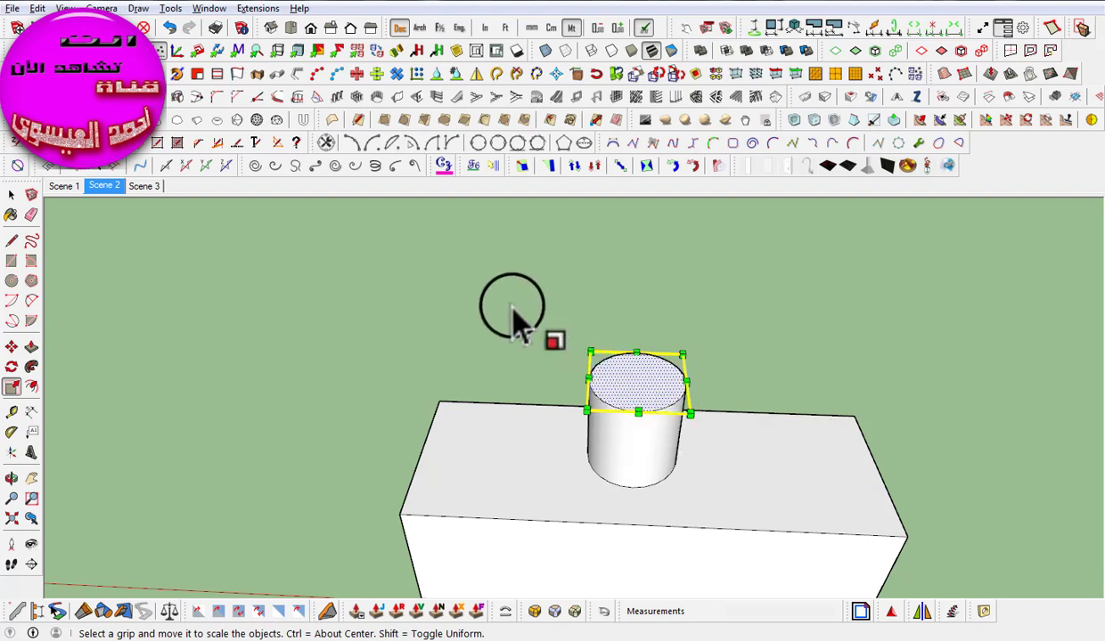
{"action": "left_click_drag", "start_coordinate": [590, 354], "coordinate": [486, 289]}
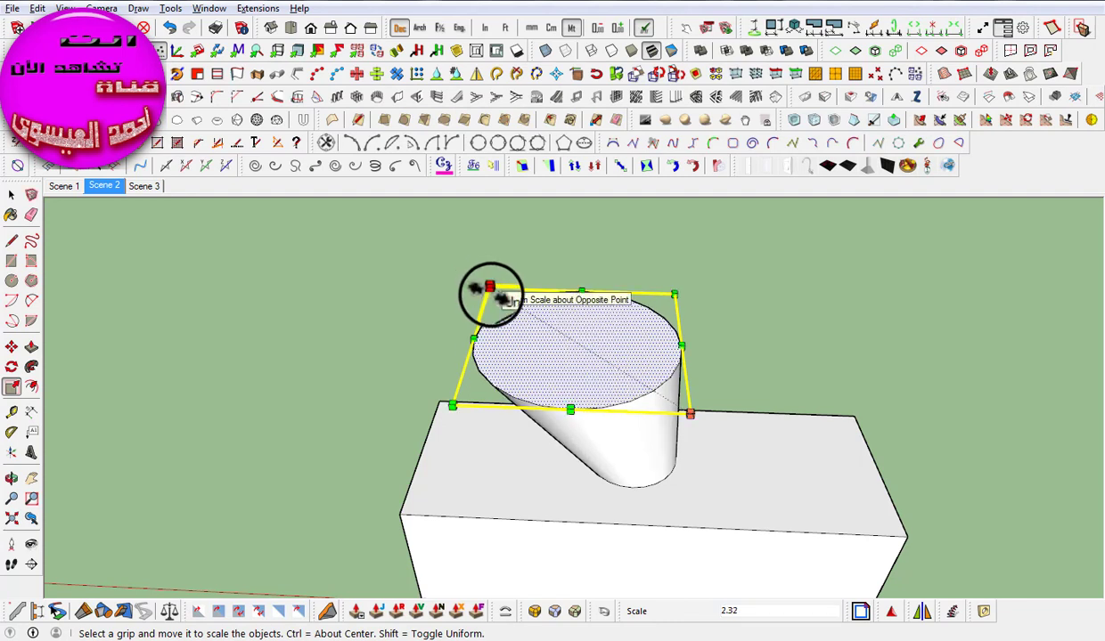
{"action": "key", "text": "ctrl+z"}
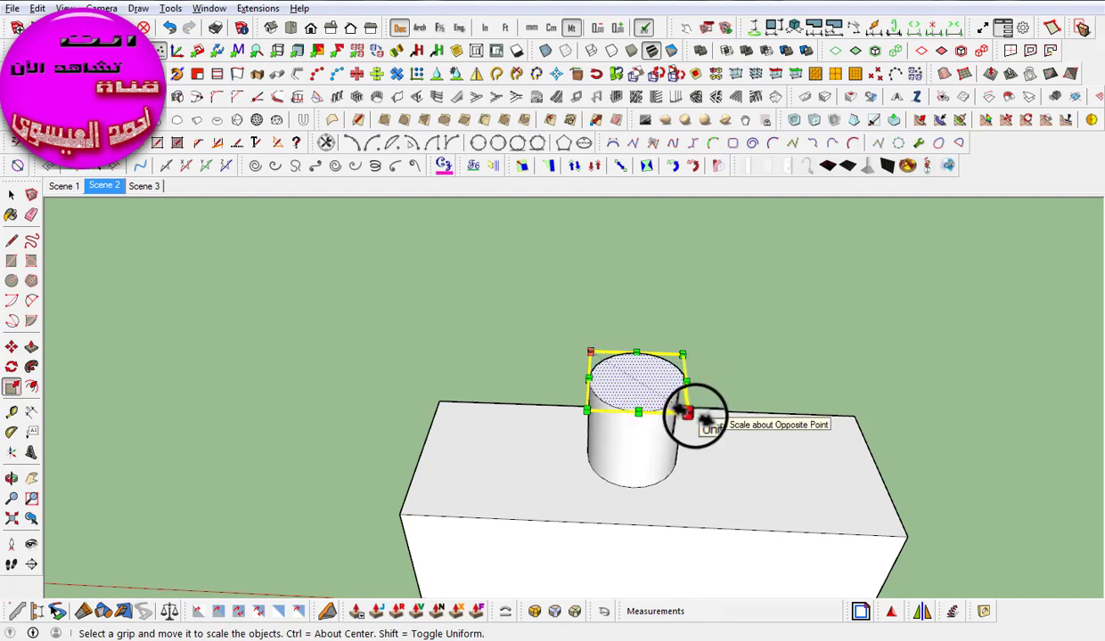
Step: Scale the cylinder's top face about its centre to 1.60 so it flares outward
{"action": "left_click", "coordinate": [686, 411]}
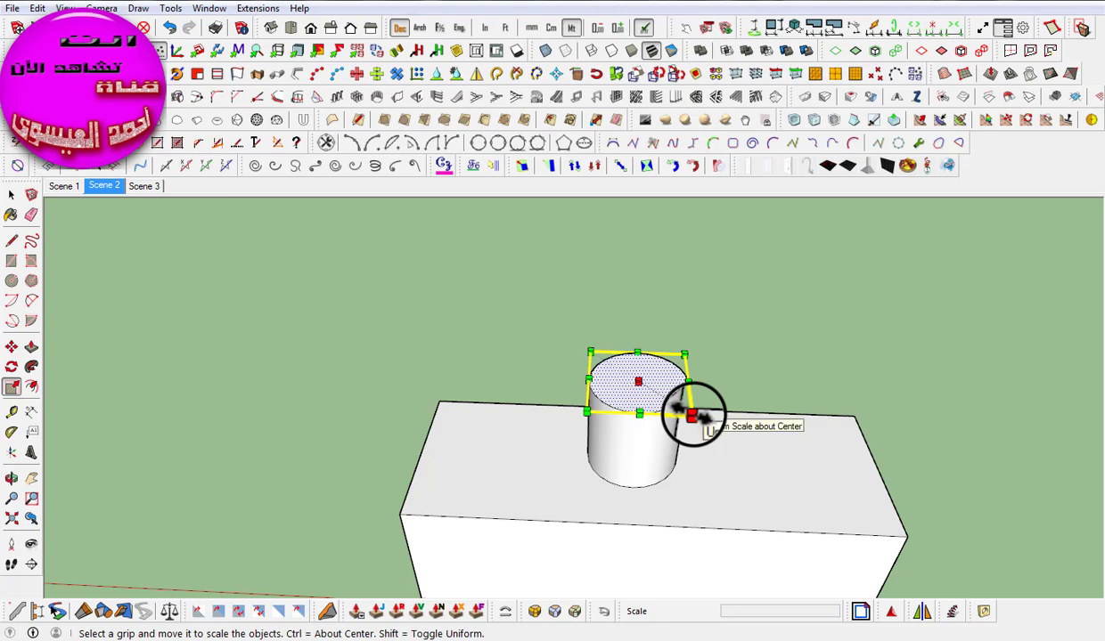
{"action": "mouse_move", "coordinate": [686, 412]}
{"action": "left_mouse_down", "text": "ctrl"}
{"action": "mouse_move", "coordinate": [762, 460]}
{"action": "mouse_move", "coordinate": [753, 454]}
{"action": "left_mouse_up", "text": "ctrl"}
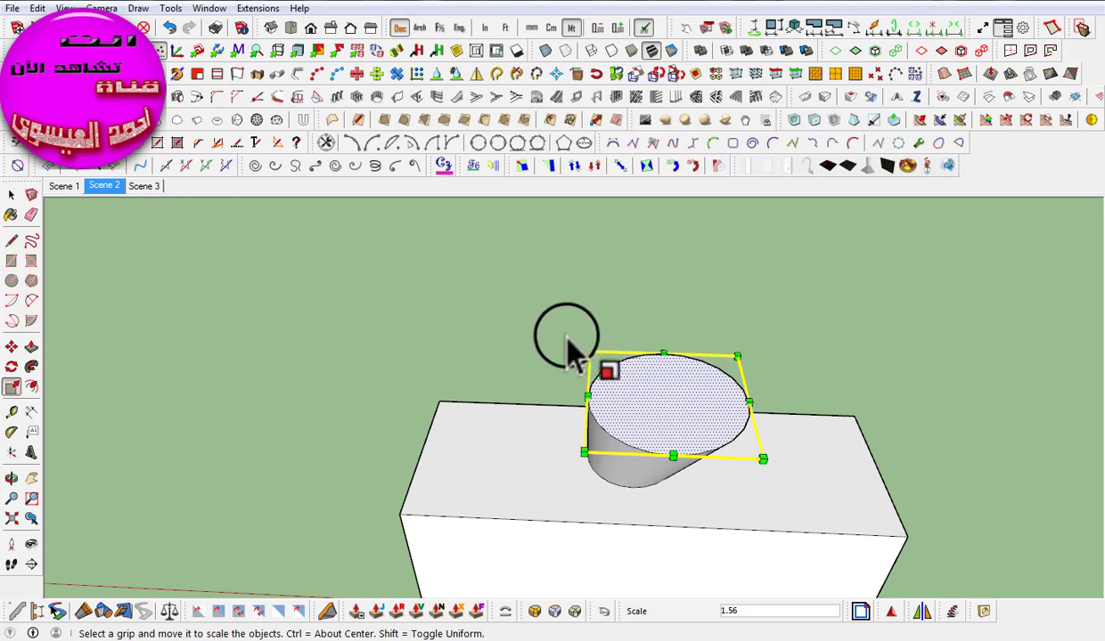
{"action": "scroll", "coordinate": [756, 505], "scroll_direction": "up", "scroll_amount": 1}
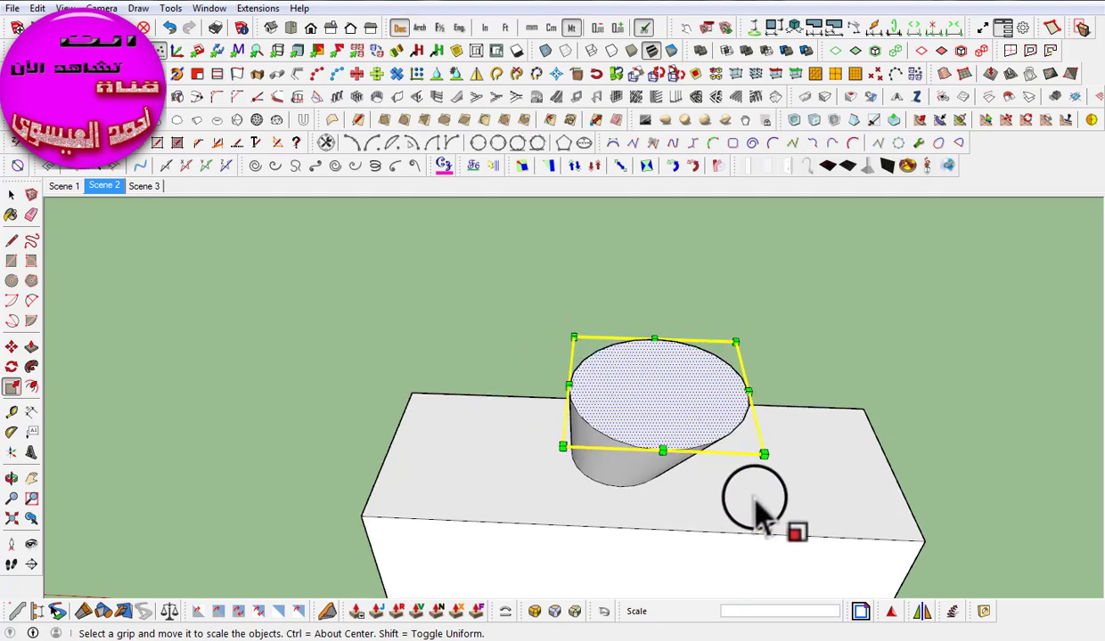
{"action": "mouse_move", "coordinate": [756, 504]}
{"action": "middle_mouse_down"}
{"action": "mouse_move", "coordinate": [611, 370]}
{"action": "mouse_move", "coordinate": [710, 387]}
{"action": "mouse_move", "coordinate": [822, 372]}
{"action": "mouse_move", "coordinate": [752, 469]}
{"action": "mouse_move", "coordinate": [789, 543]}
{"action": "middle_mouse_up"}
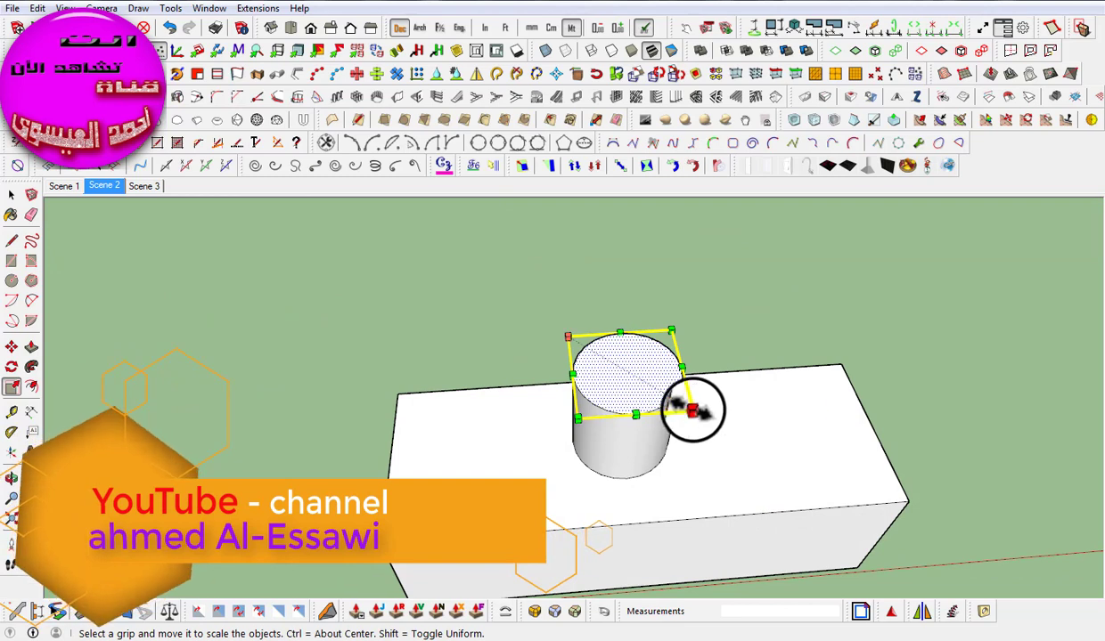
{"action": "key", "text": "ctrl"}
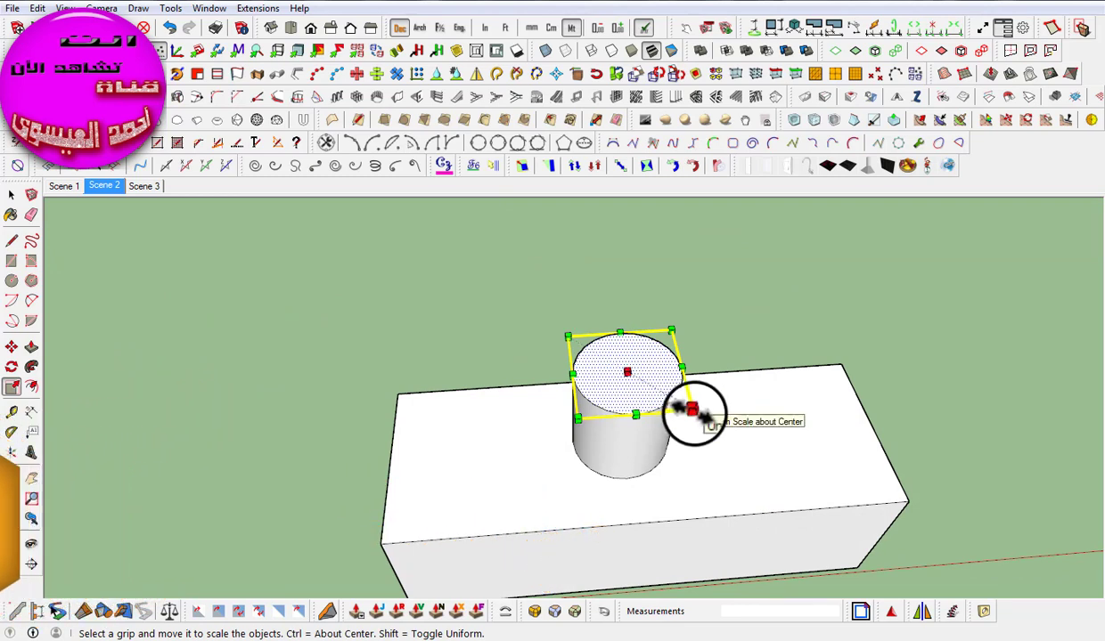
{"action": "mouse_move", "coordinate": [577, 417]}
{"action": "left_mouse_down", "text": "ctrl"}
{"action": "mouse_move", "coordinate": [500, 437]}
{"action": "mouse_move", "coordinate": [615, 378]}
{"action": "mouse_move", "coordinate": [537, 407]}
{"action": "mouse_move", "coordinate": [515, 424]}
{"action": "mouse_move", "coordinate": [515, 450]}
{"action": "left_mouse_up", "text": "ctrl"}
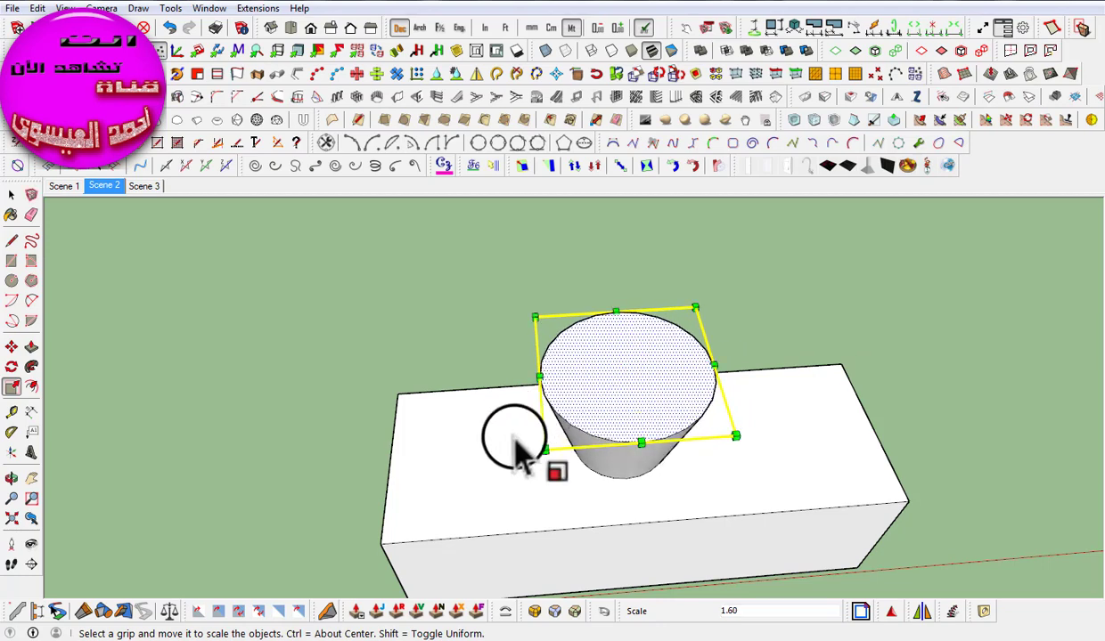
Step: Pull the flared top face up 1.08m, adding a straight section above the taper
{"action": "left_click", "coordinate": [31, 347]}
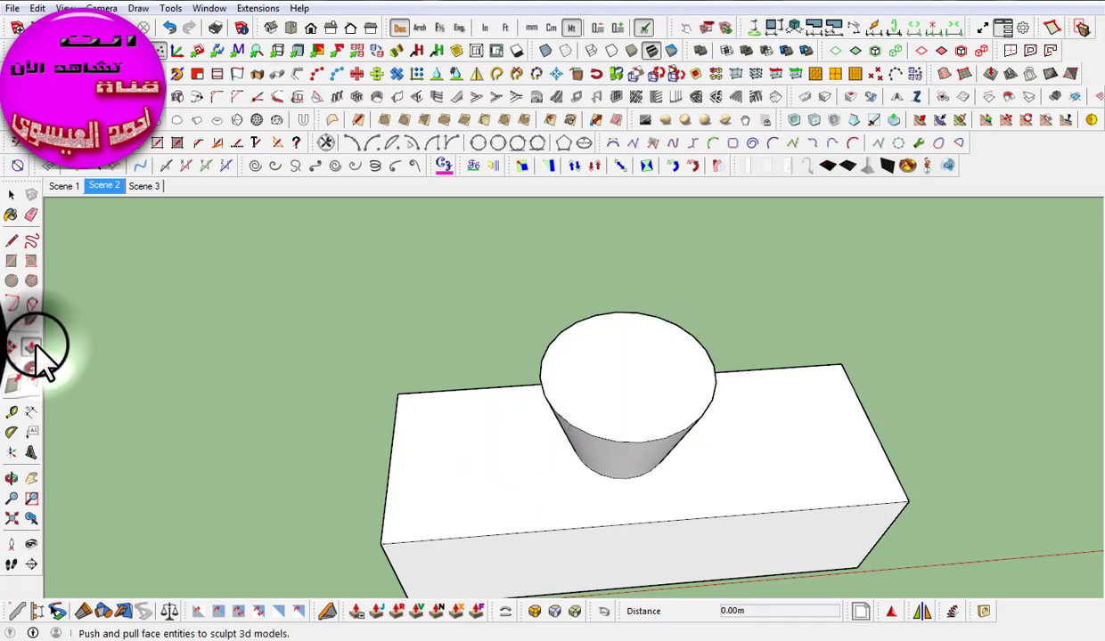
{"action": "left_click_drag", "start_coordinate": [632, 401], "coordinate": [647, 458]}
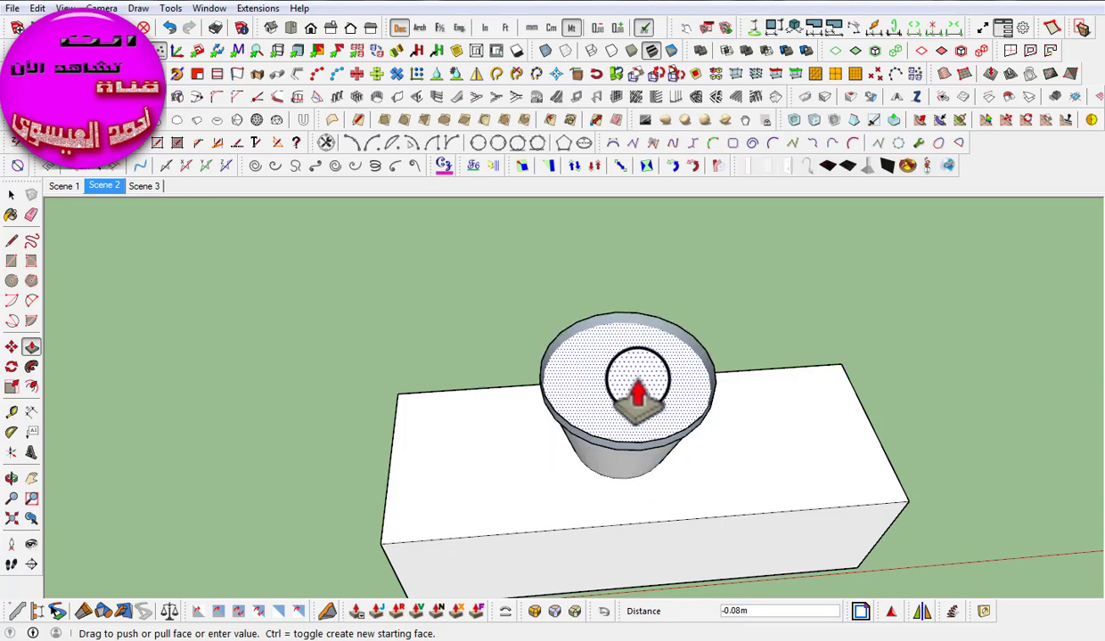
{"action": "left_click_drag", "start_coordinate": [648, 459], "coordinate": [637, 322]}
{"action": "middle_click_drag", "start_coordinate": [710, 477], "coordinate": [658, 360]}
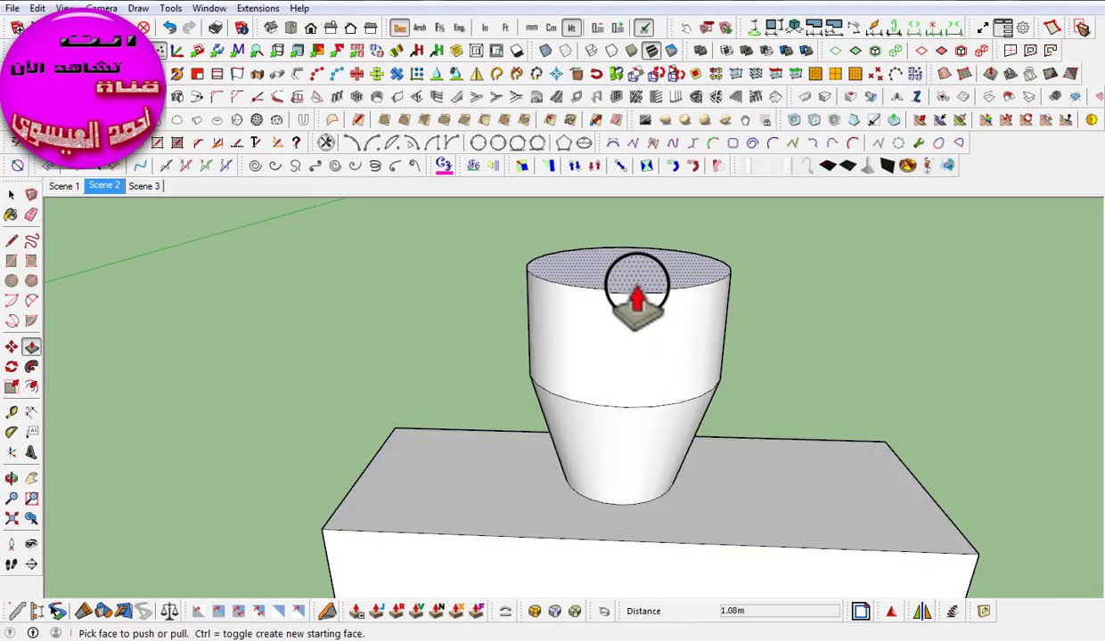
{"action": "scroll", "coordinate": [508, 375], "scroll_direction": "down", "scroll_amount": 1}
{"action": "scroll", "coordinate": [510, 378], "scroll_direction": "down", "scroll_amount": 1}
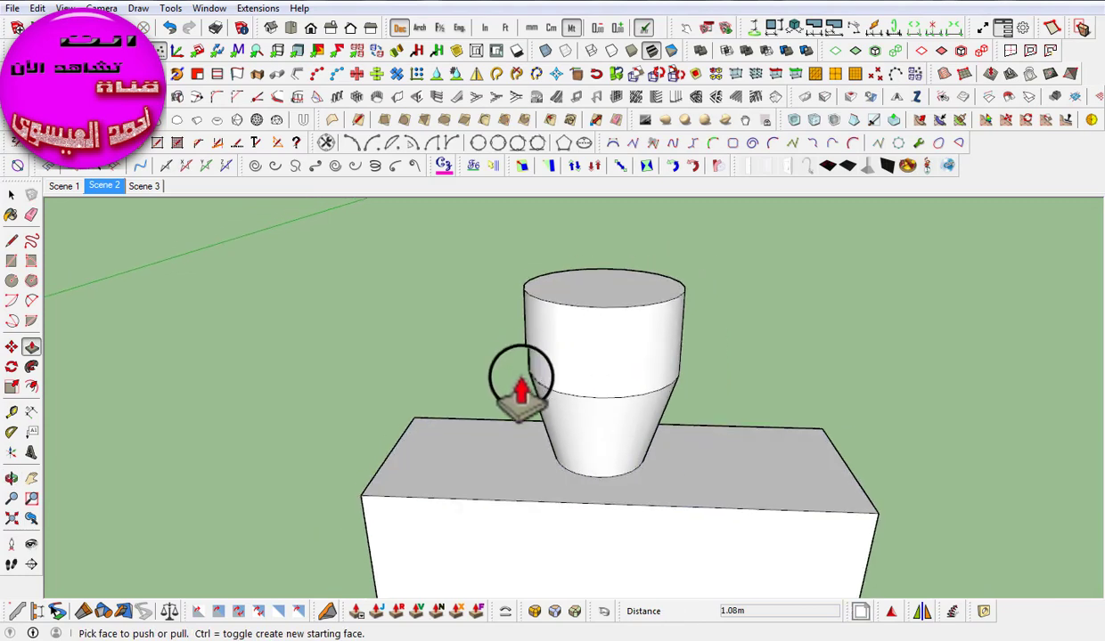
{"action": "middle_click_drag", "start_coordinate": [510, 383], "coordinate": [468, 476]}
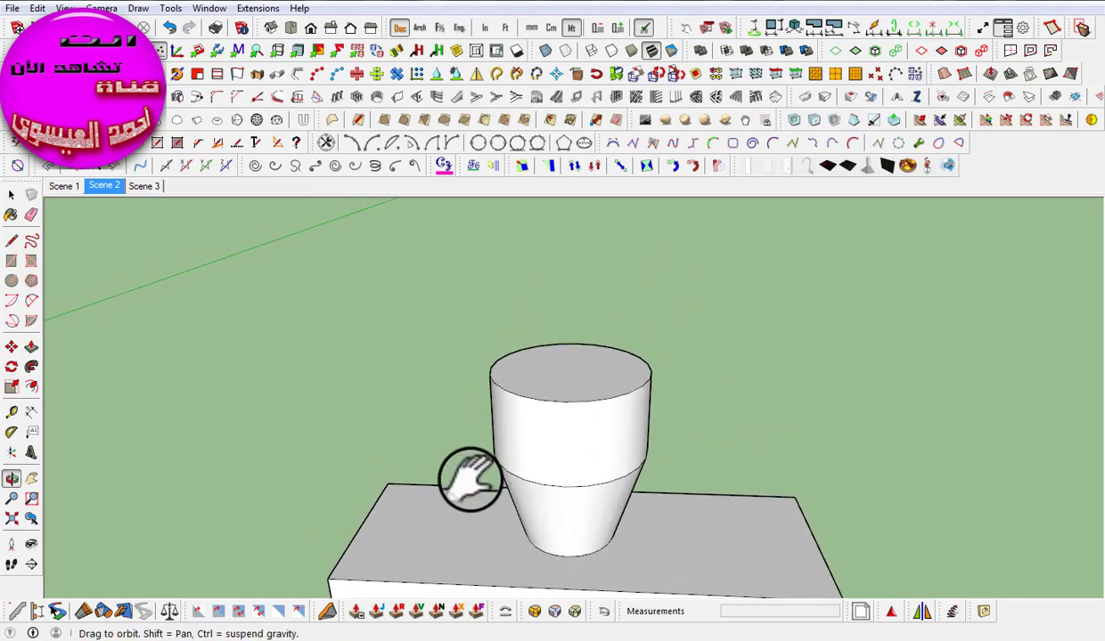
{"action": "key", "text": "space"}
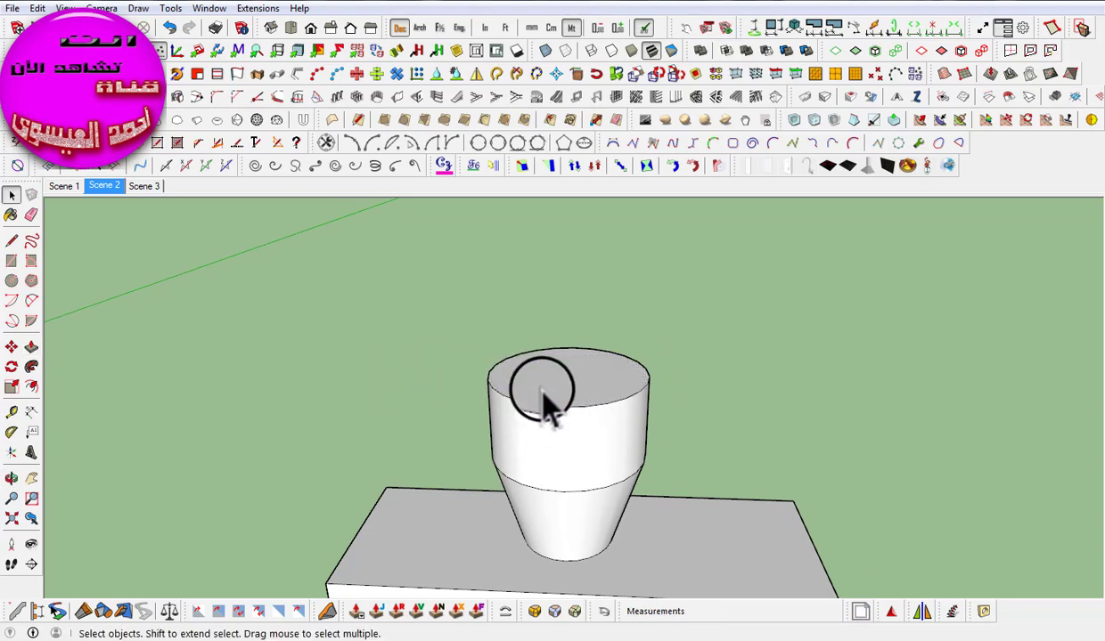
Step: Scale the upper section's top face about its centre down to 0.34, forming a cone
{"action": "left_click", "coordinate": [545, 381]}
{"action": "left_click", "coordinate": [13, 386]}
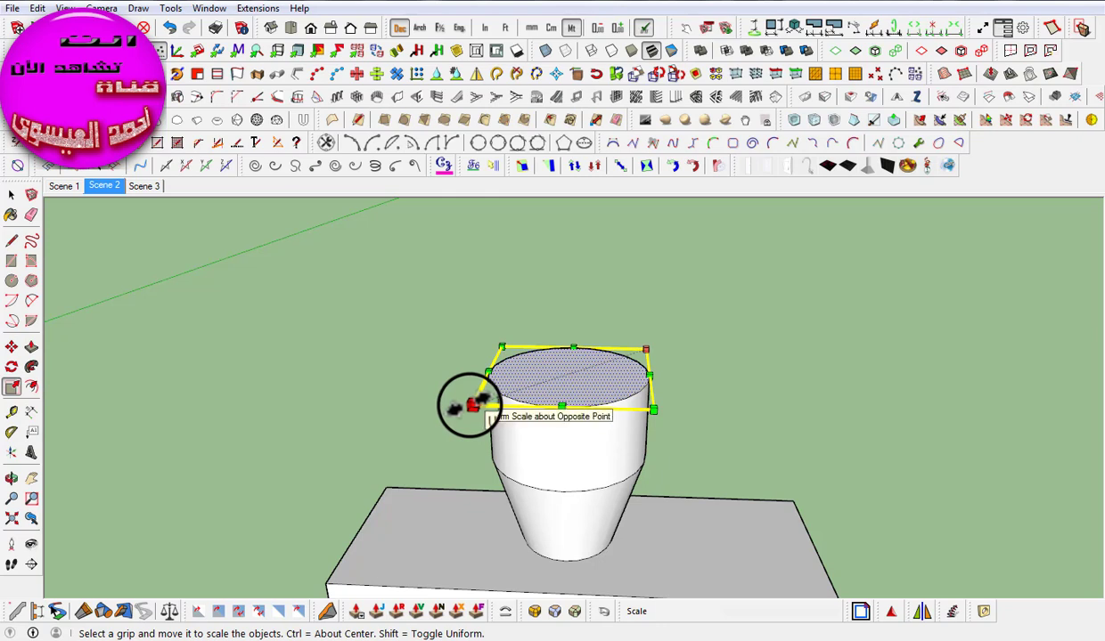
{"action": "left_click_drag", "start_coordinate": [473, 405], "coordinate": [537, 385], "text": "ctrl"}
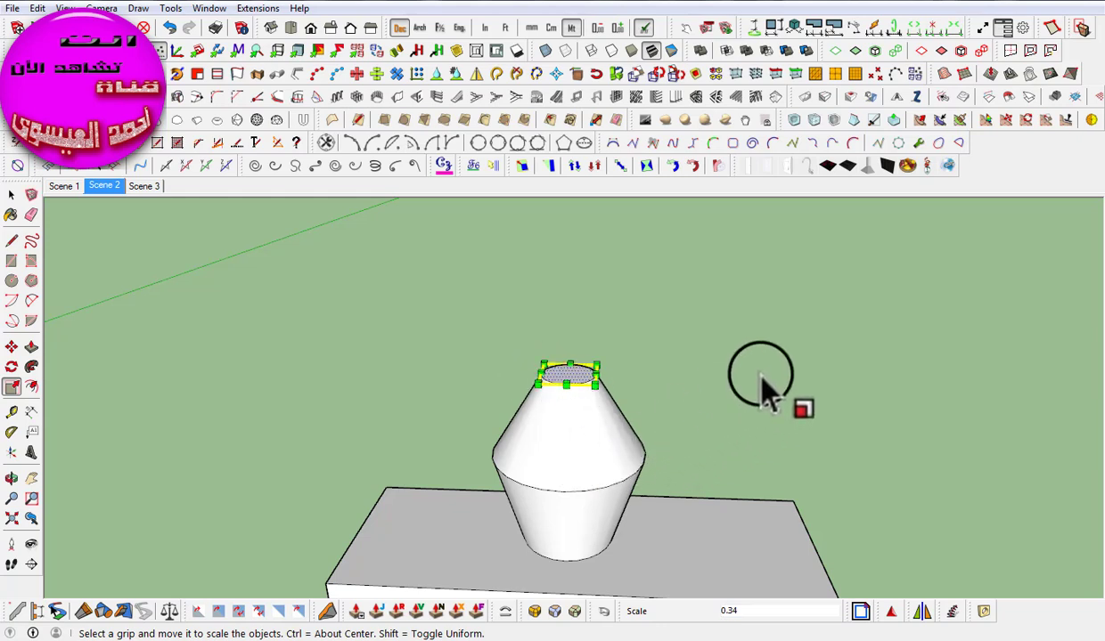
{"action": "mouse_move", "coordinate": [764, 387]}
{"action": "middle_mouse_down"}
{"action": "mouse_move", "coordinate": [760, 407]}
{"action": "mouse_move", "coordinate": [799, 491]}
{"action": "middle_mouse_up"}
{"action": "key", "text": "space"}
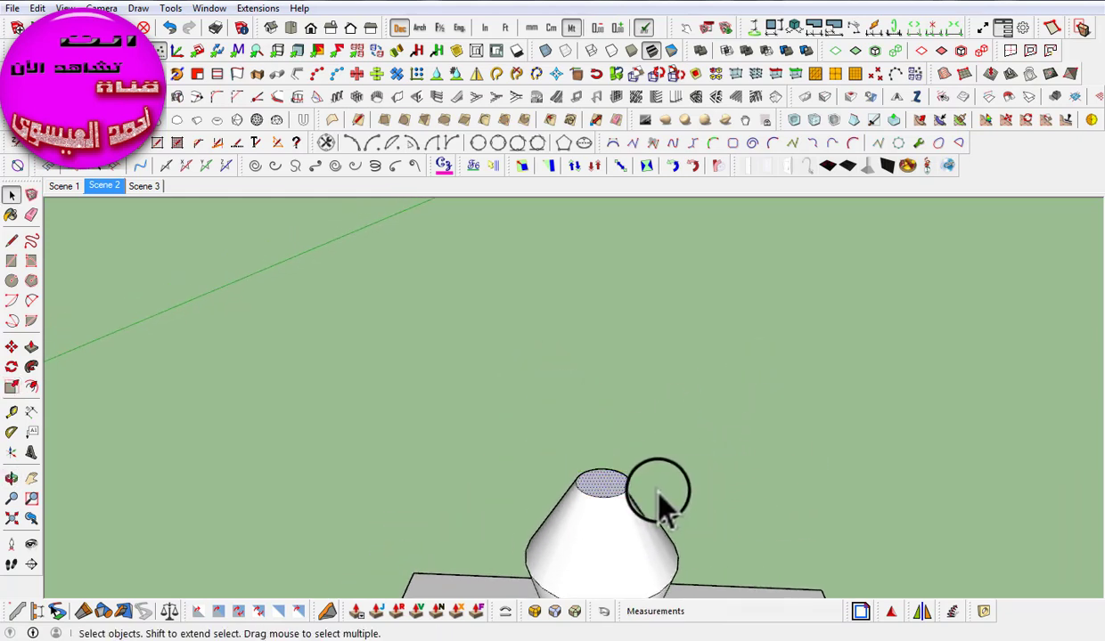
Step: Raise the cone's small top face 2.39m into a narrow pipe, then orbit to inspect
{"action": "left_click", "coordinate": [31, 347]}
{"action": "mouse_move", "coordinate": [603, 484]}
{"action": "left_mouse_down"}
{"action": "mouse_move", "coordinate": [592, 446]}
{"action": "mouse_move", "coordinate": [595, 301]}
{"action": "left_mouse_up"}
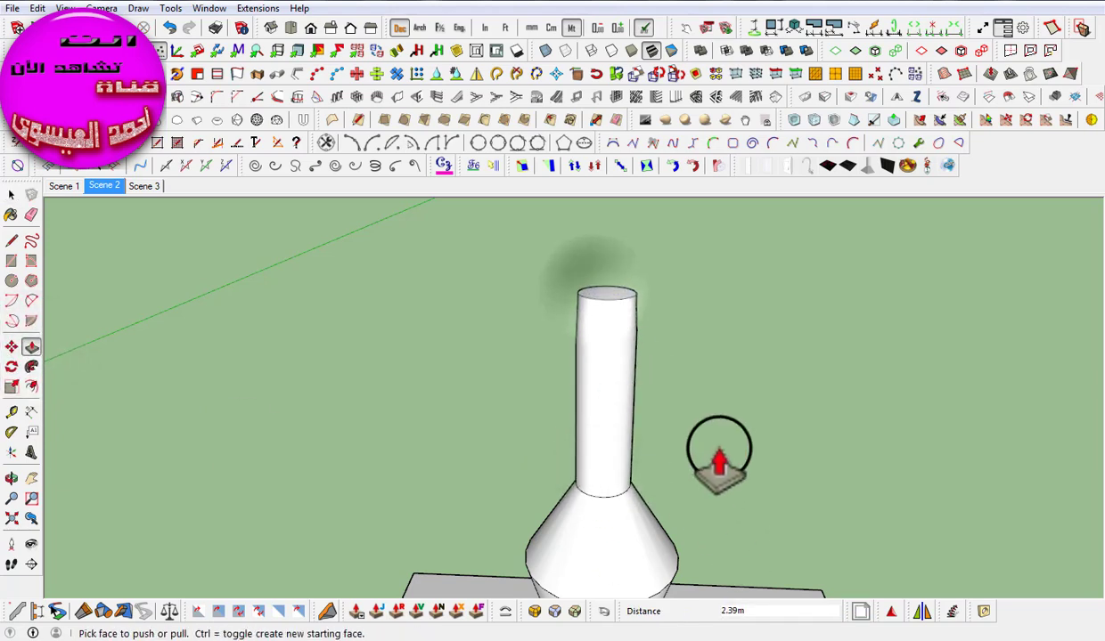
{"action": "scroll", "coordinate": [718, 461], "scroll_direction": "down", "scroll_amount": 2}
{"action": "scroll", "coordinate": [726, 495], "scroll_direction": "down", "scroll_amount": 2}
{"action": "mouse_move", "coordinate": [733, 523]}
{"action": "middle_mouse_down"}
{"action": "mouse_move", "coordinate": [708, 364]}
{"action": "mouse_move", "coordinate": [698, 388]}
{"action": "mouse_move", "coordinate": [708, 444]}
{"action": "mouse_move", "coordinate": [703, 363]}
{"action": "mouse_move", "coordinate": [715, 357]}
{"action": "mouse_move", "coordinate": [718, 369]}
{"action": "middle_mouse_up"}
{"action": "scroll", "coordinate": [713, 328], "scroll_direction": "down", "scroll_amount": 1}
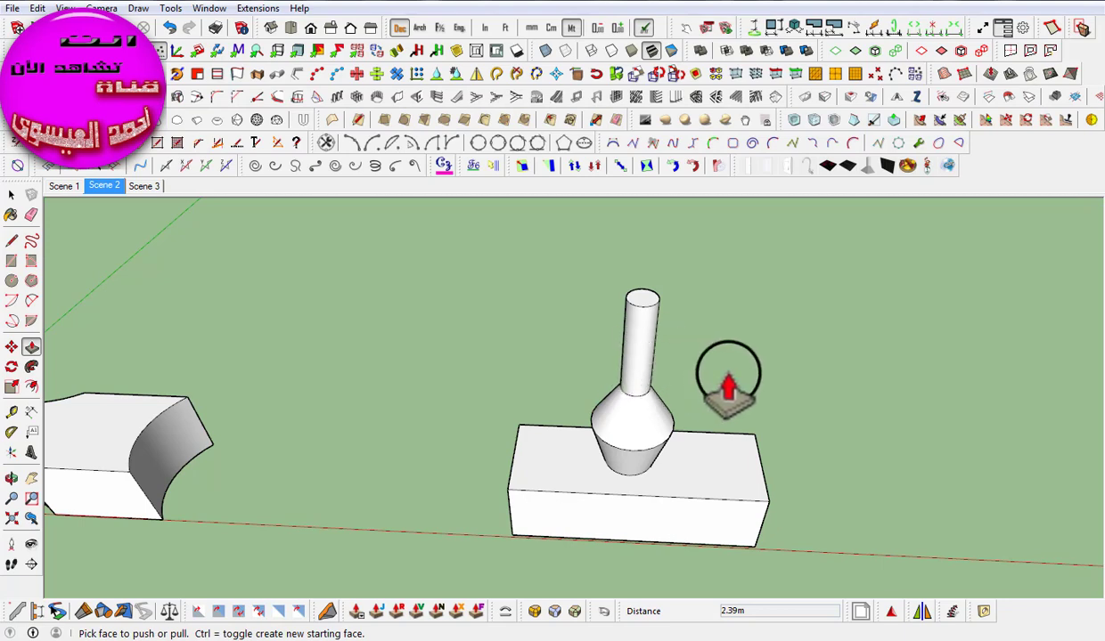
{"action": "middle_click_drag", "start_coordinate": [704, 379], "coordinate": [604, 314]}
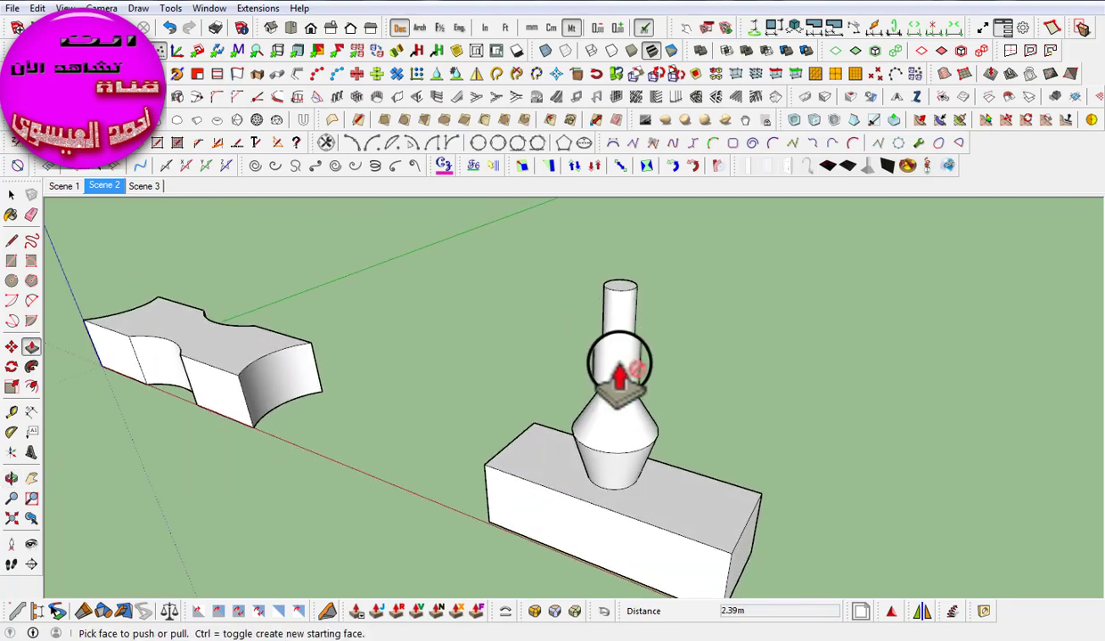
{"action": "key", "text": "space"}
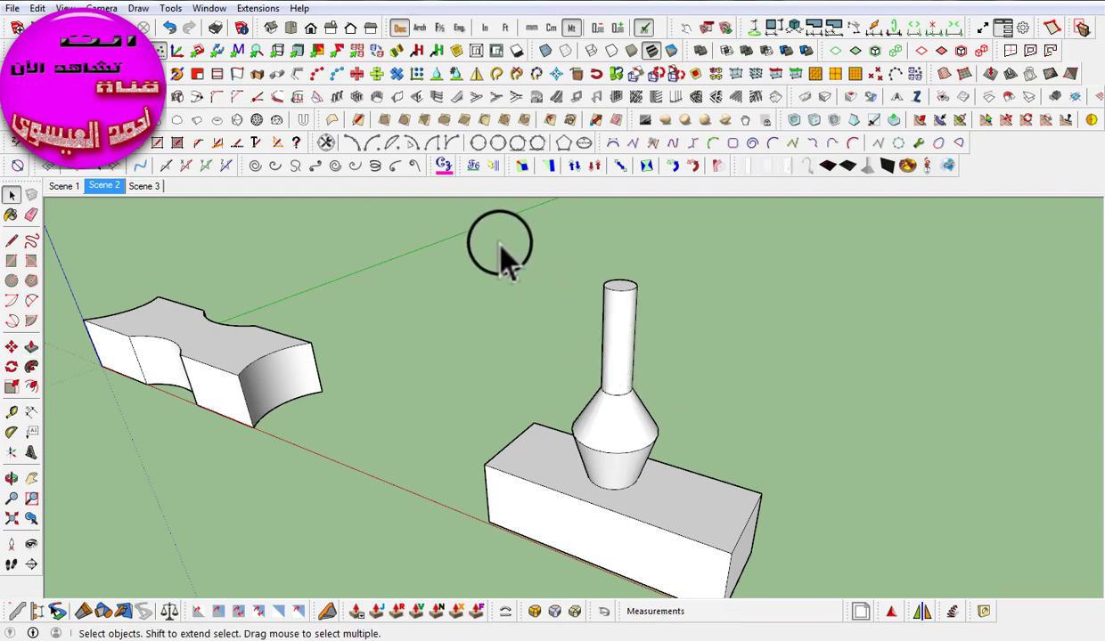
Step: Switch to Scene 3 and select the upper chimney model
{"action": "left_click", "coordinate": [151, 189]}
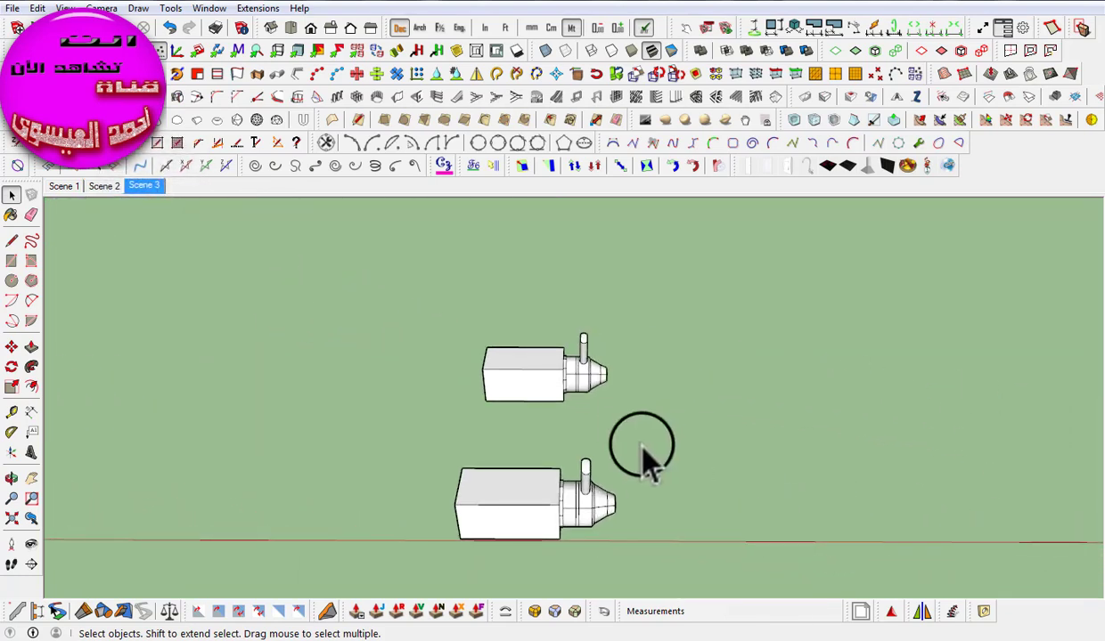
{"action": "scroll", "coordinate": [556, 459], "scroll_direction": "up", "scroll_amount": 1}
{"action": "scroll", "coordinate": [555, 444], "scroll_direction": "up", "scroll_amount": 1}
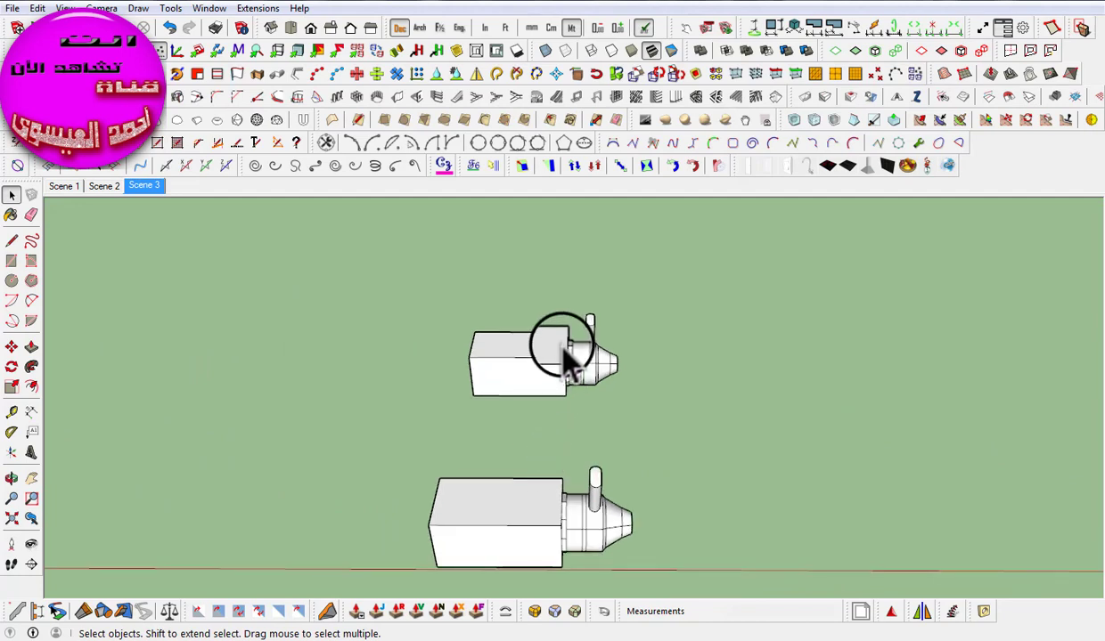
{"action": "scroll", "coordinate": [567, 353], "scroll_direction": "down", "scroll_amount": 1}
{"action": "scroll", "coordinate": [566, 366], "scroll_direction": "down", "scroll_amount": 1}
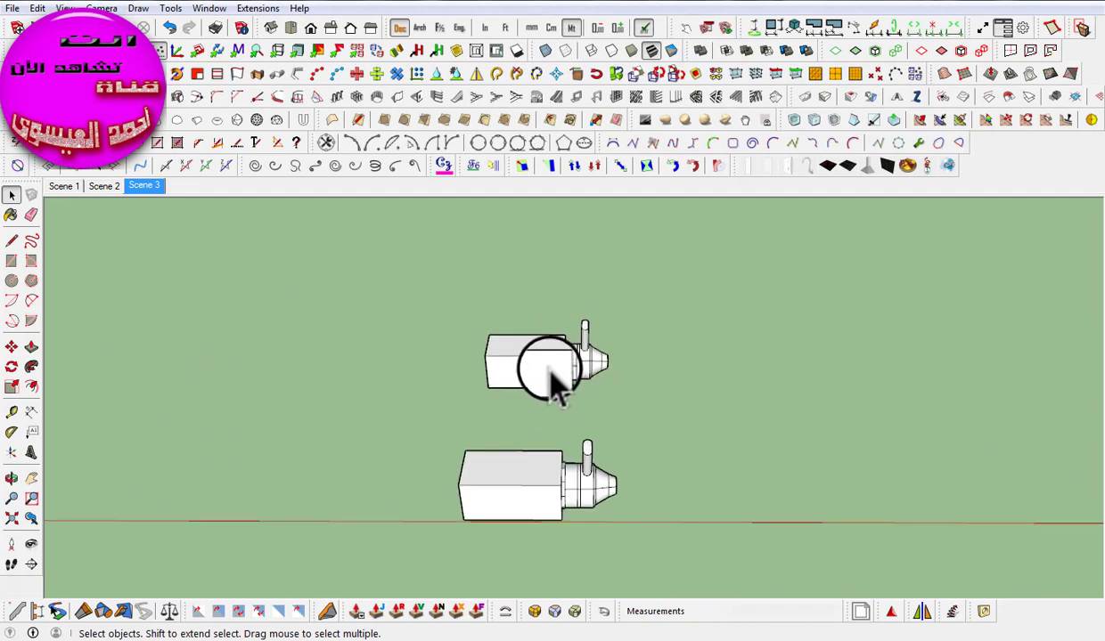
{"action": "left_click", "coordinate": [550, 367]}
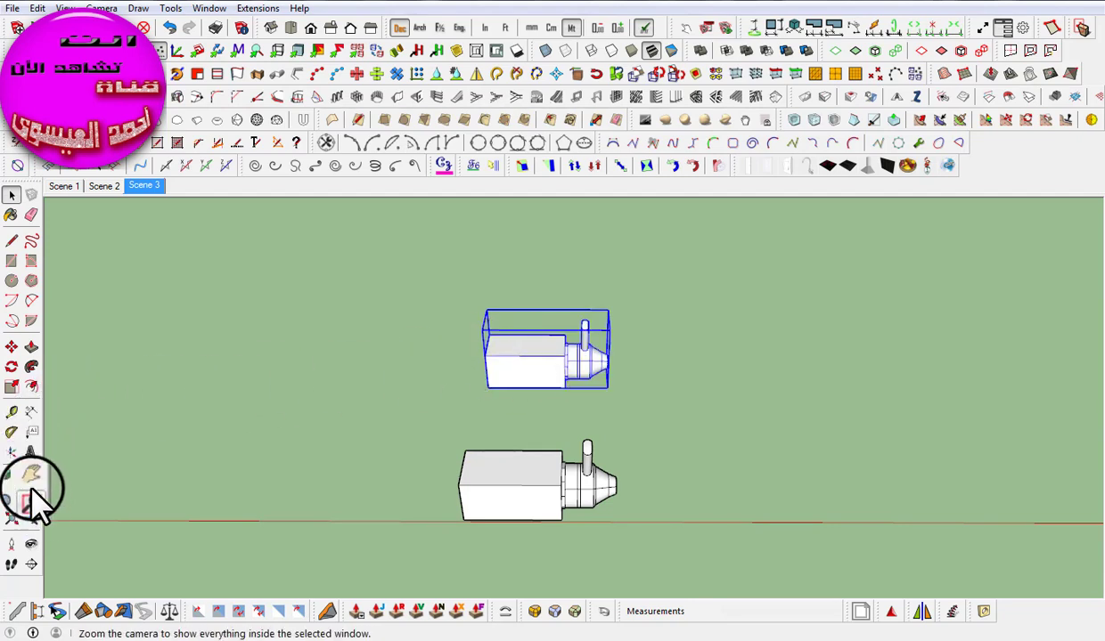
Step: Scale the upper chimney model from a corner grip by a factor of 2
{"action": "left_click", "coordinate": [12, 388]}
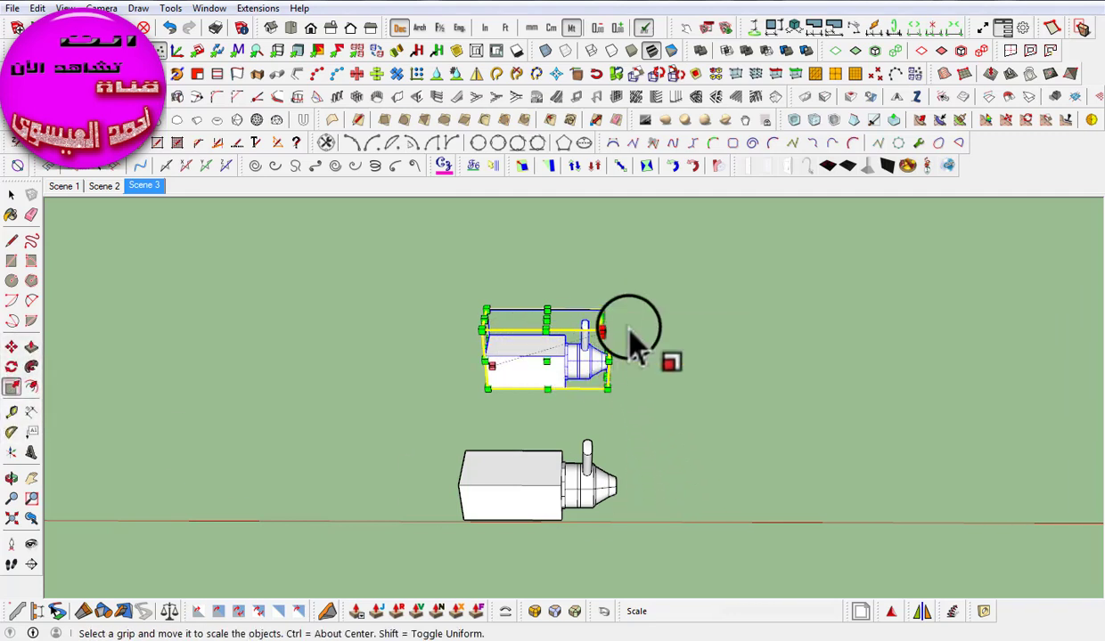
{"action": "left_click", "coordinate": [608, 312]}
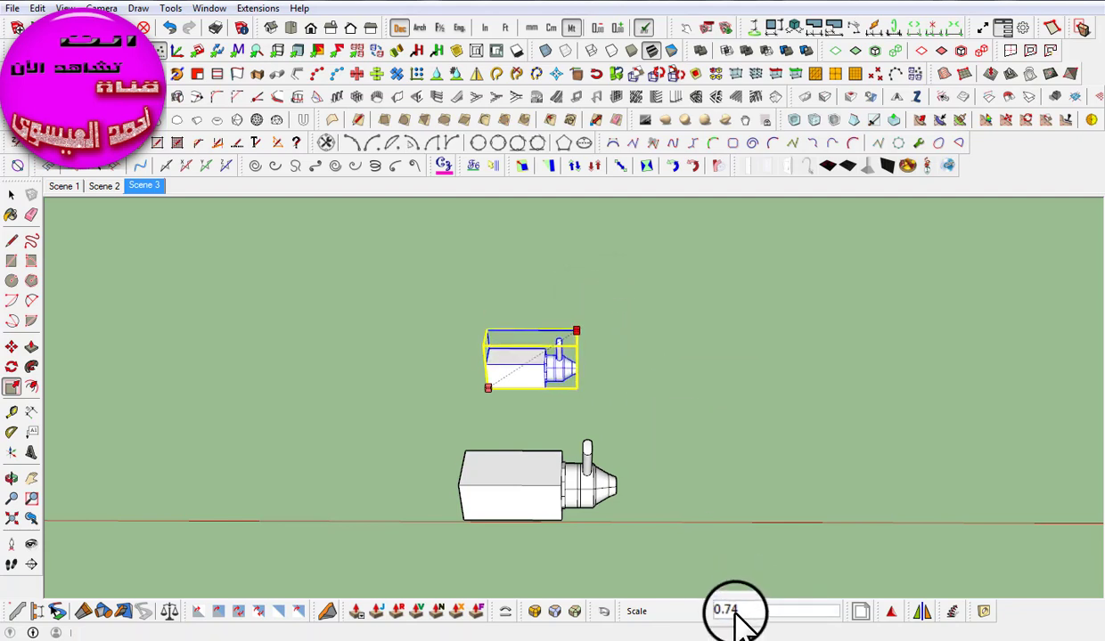
{"action": "left_click", "coordinate": [604, 310]}
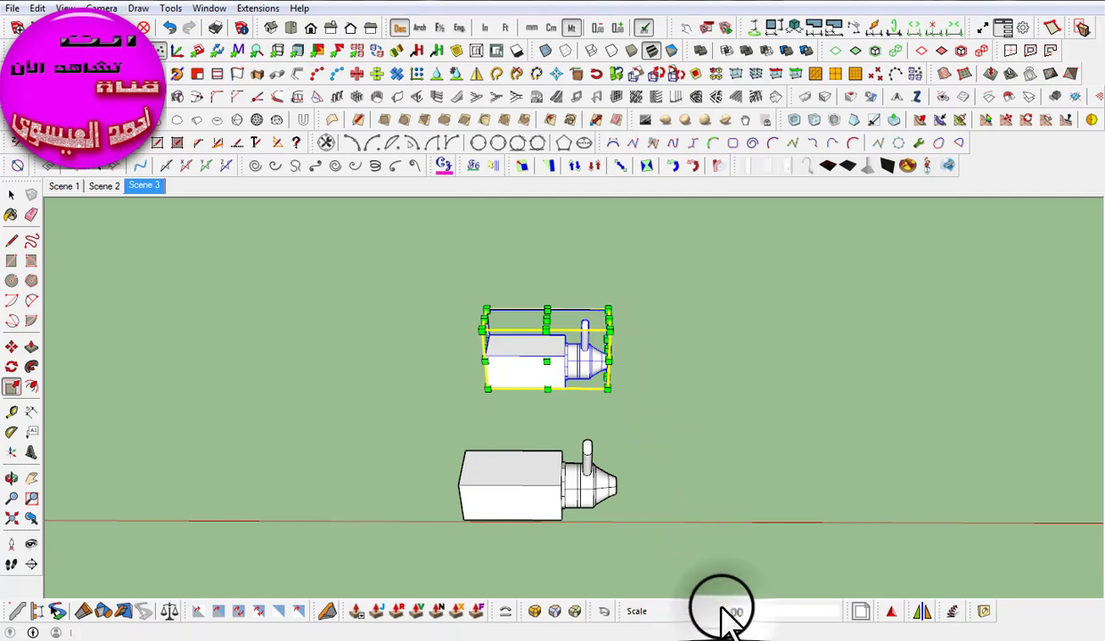
{"action": "left_click_drag", "start_coordinate": [600, 308], "coordinate": [610, 309]}
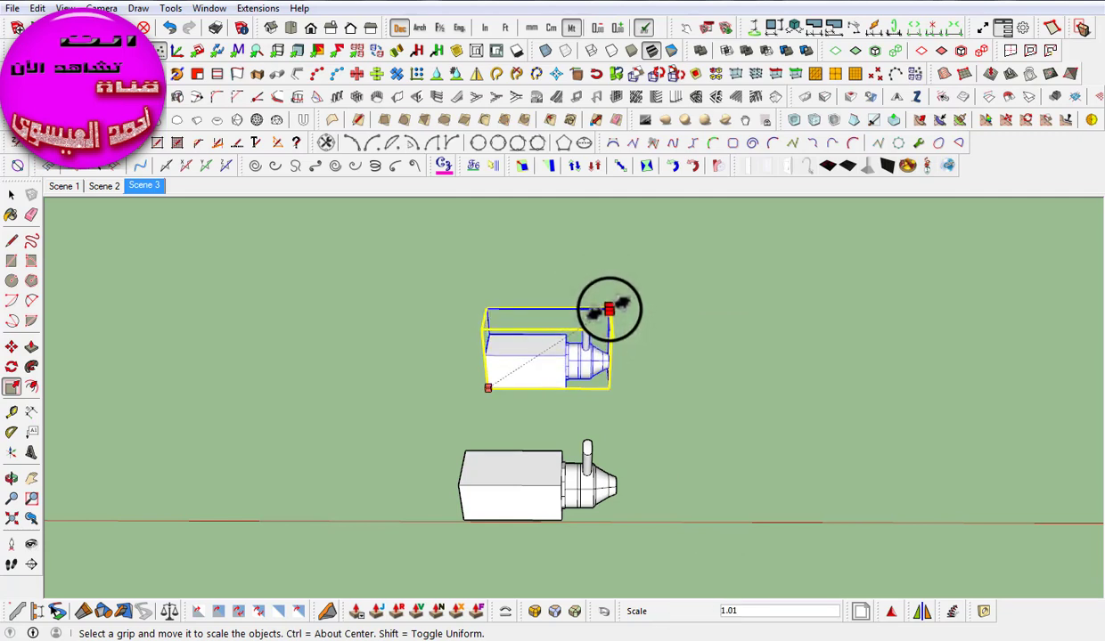
{"action": "left_click_drag", "start_coordinate": [610, 309], "coordinate": [616, 302]}
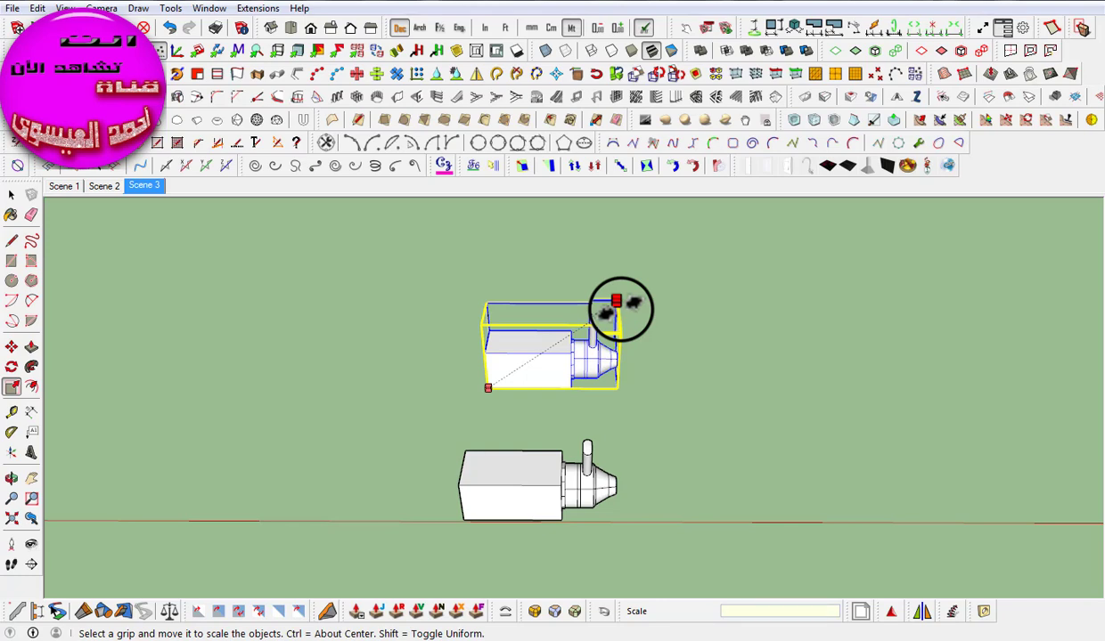
{"action": "type", "text": "2"}
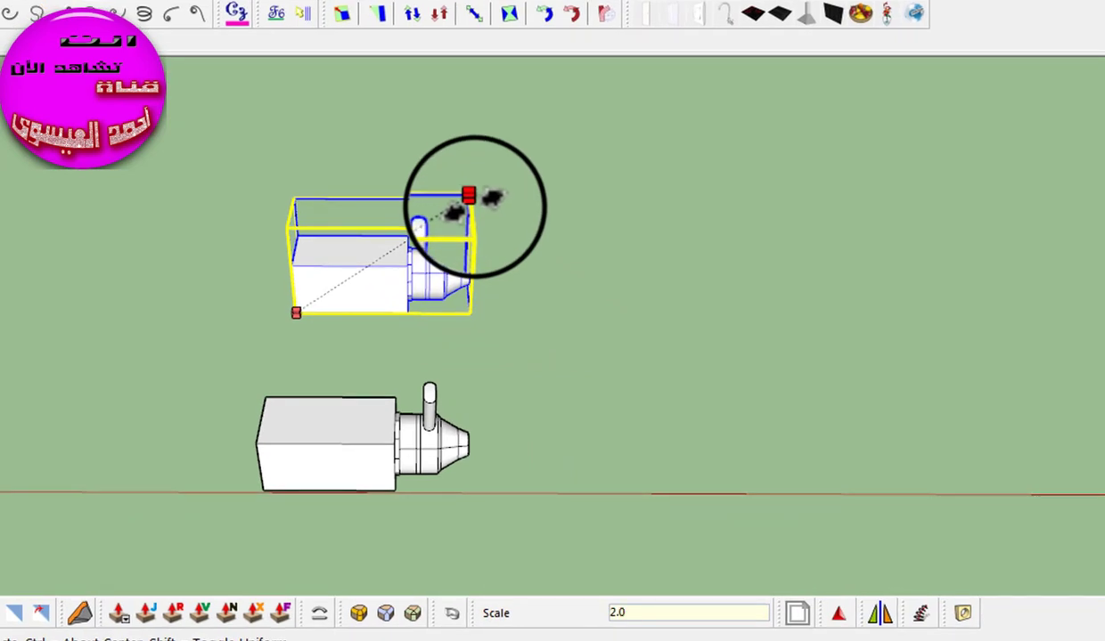
{"action": "key", "text": "Return"}
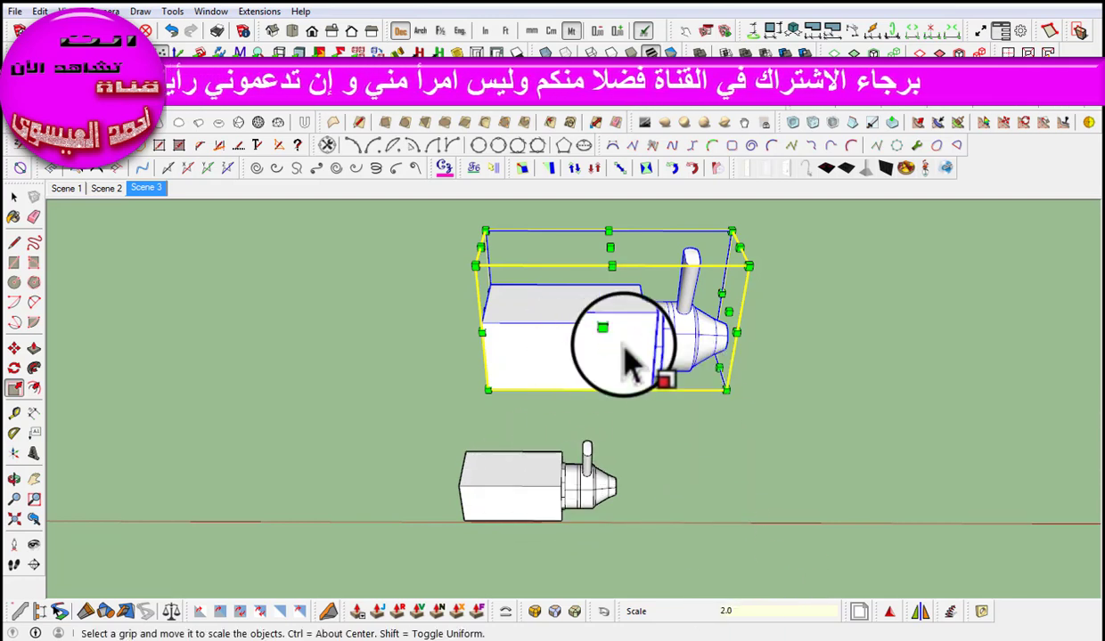
Step: Enlarge the upper model tenfold from its corner and zoom out to view it
{"action": "type", "text": "2.0"}
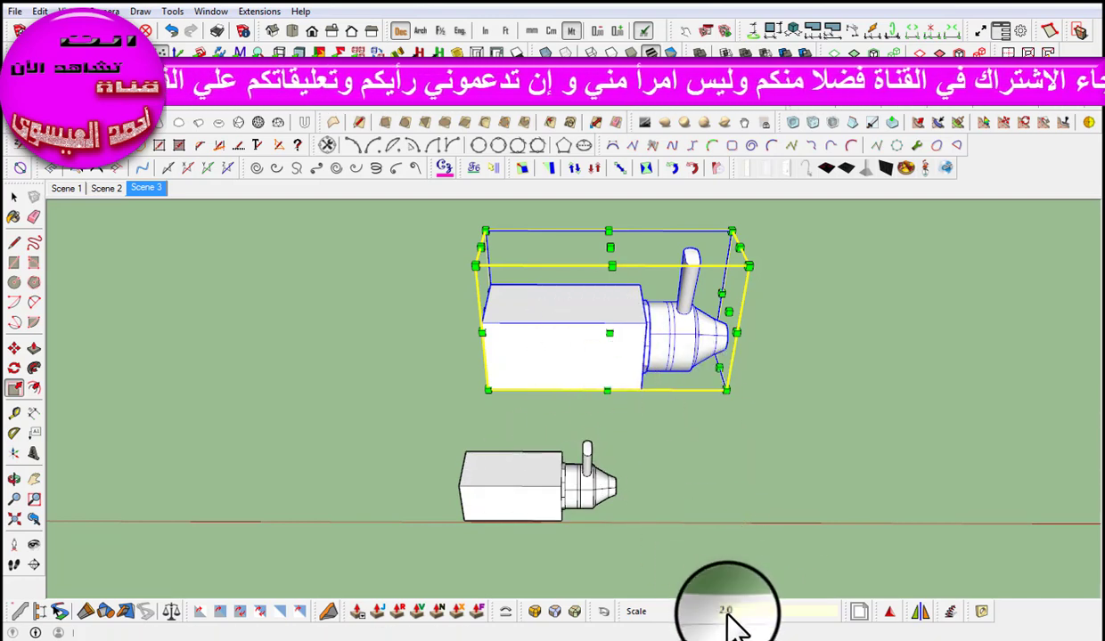
{"action": "left_click", "coordinate": [745, 243]}
{"action": "type", "text": "1"}
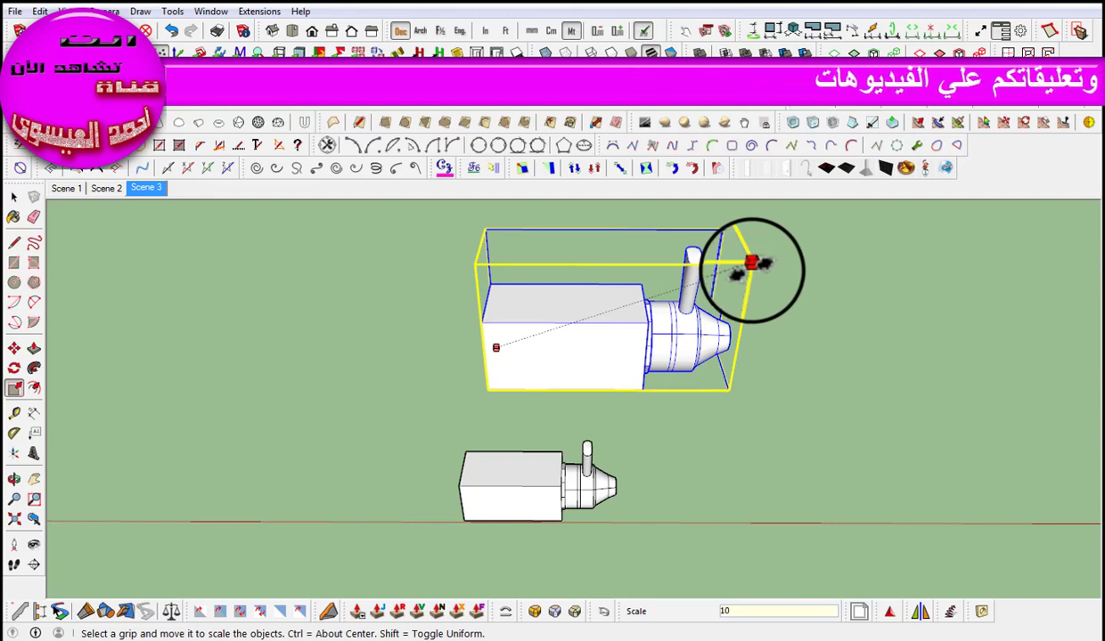
{"action": "type", "text": "0"}
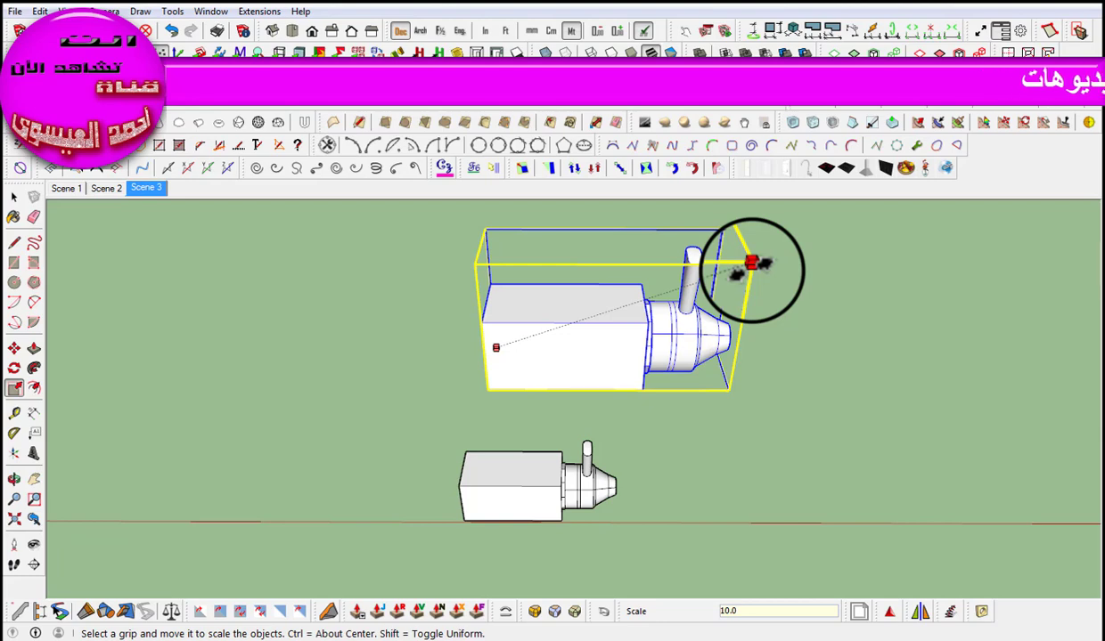
{"action": "key", "text": "Return"}
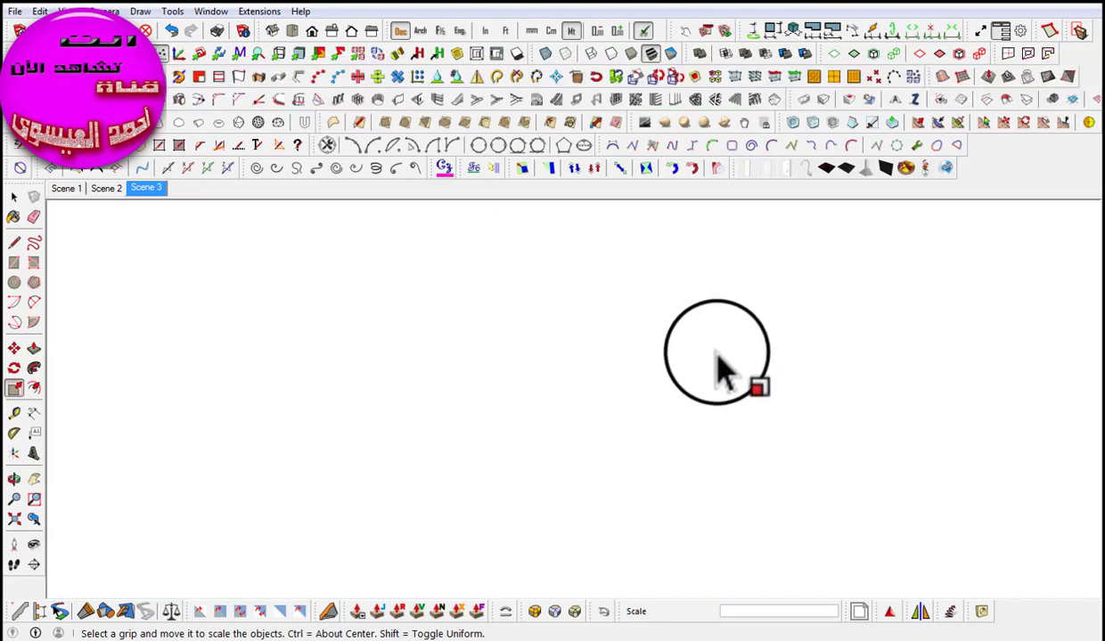
{"action": "scroll", "coordinate": [720, 375], "scroll_direction": "down", "scroll_amount": 2}
{"action": "scroll", "coordinate": [719, 374], "scroll_direction": "down", "scroll_amount": 2}
{"action": "scroll", "coordinate": [720, 374], "scroll_direction": "down", "scroll_amount": 1}
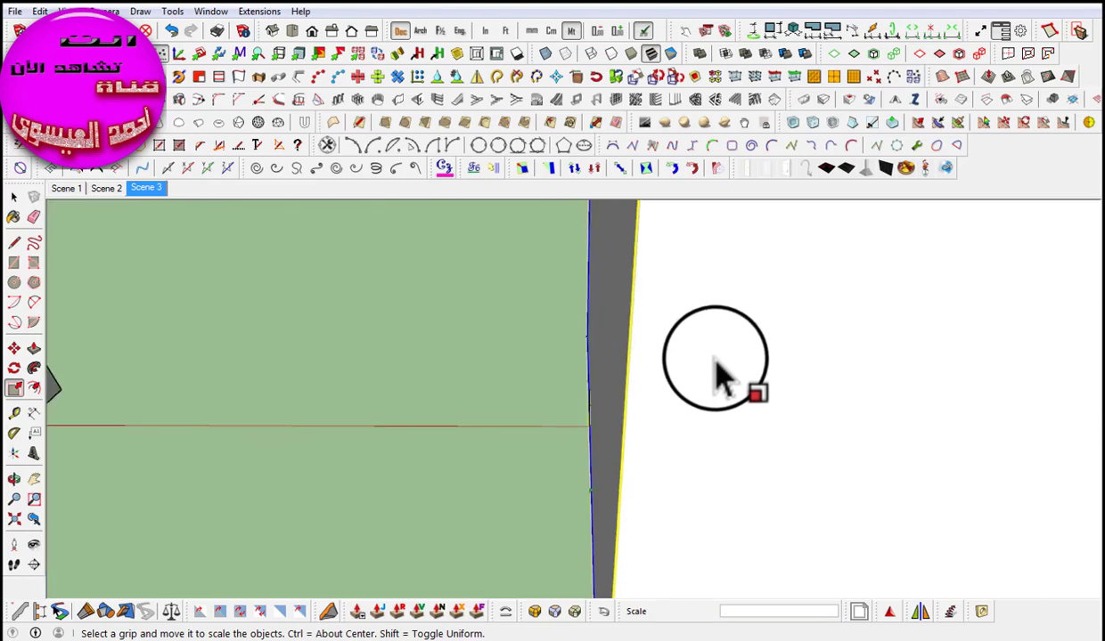
{"action": "scroll", "coordinate": [720, 374], "scroll_direction": "down", "scroll_amount": 1}
{"action": "scroll", "coordinate": [719, 374], "scroll_direction": "down", "scroll_amount": 2}
{"action": "scroll", "coordinate": [719, 374], "scroll_direction": "down", "scroll_amount": 2}
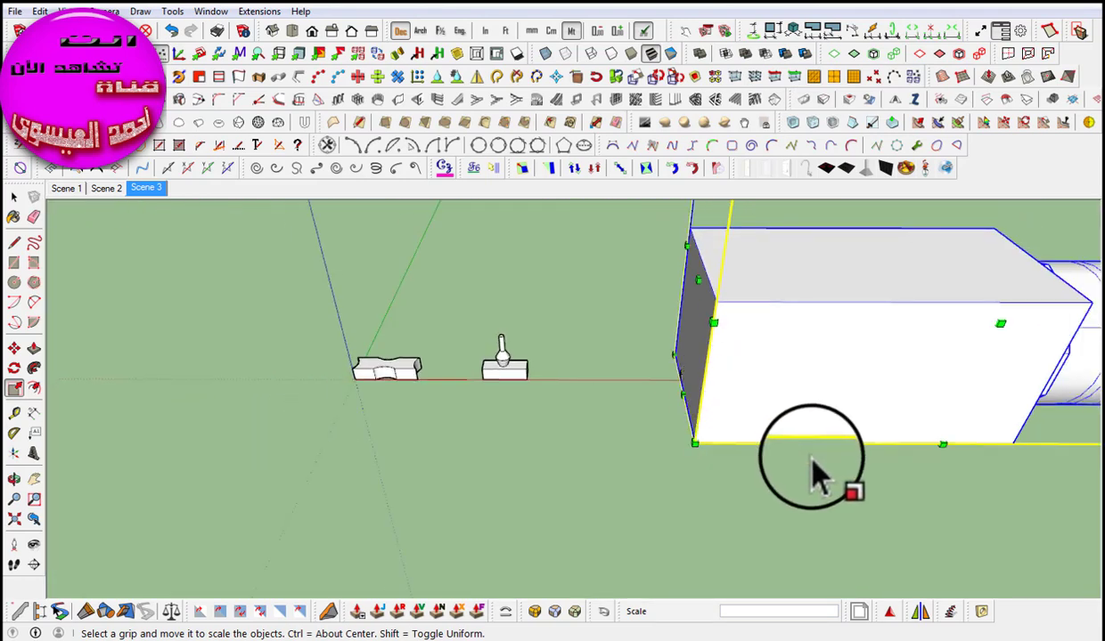
{"action": "mouse_move", "coordinate": [828, 481]}
{"action": "middle_mouse_down", "text": "shift"}
{"action": "mouse_move", "coordinate": [555, 448]}
{"action": "mouse_move", "coordinate": [505, 456]}
{"action": "middle_mouse_up", "text": "shift"}
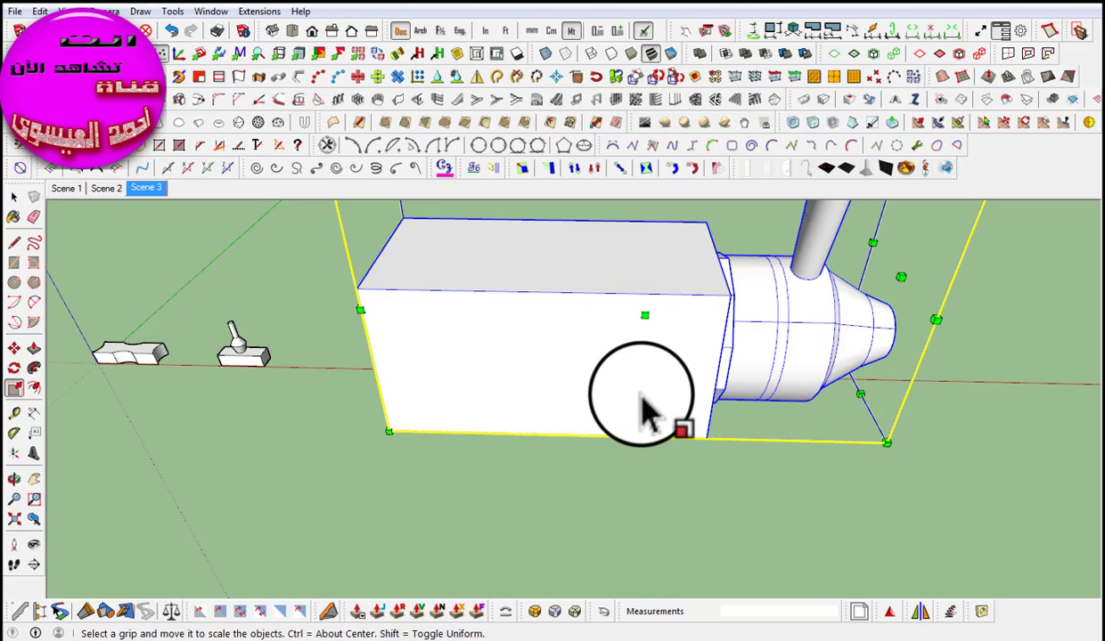
Step: Undo the oversized scaling, leaving the copy about half that size, and return to Select
{"action": "key", "text": "ctrl+z"}
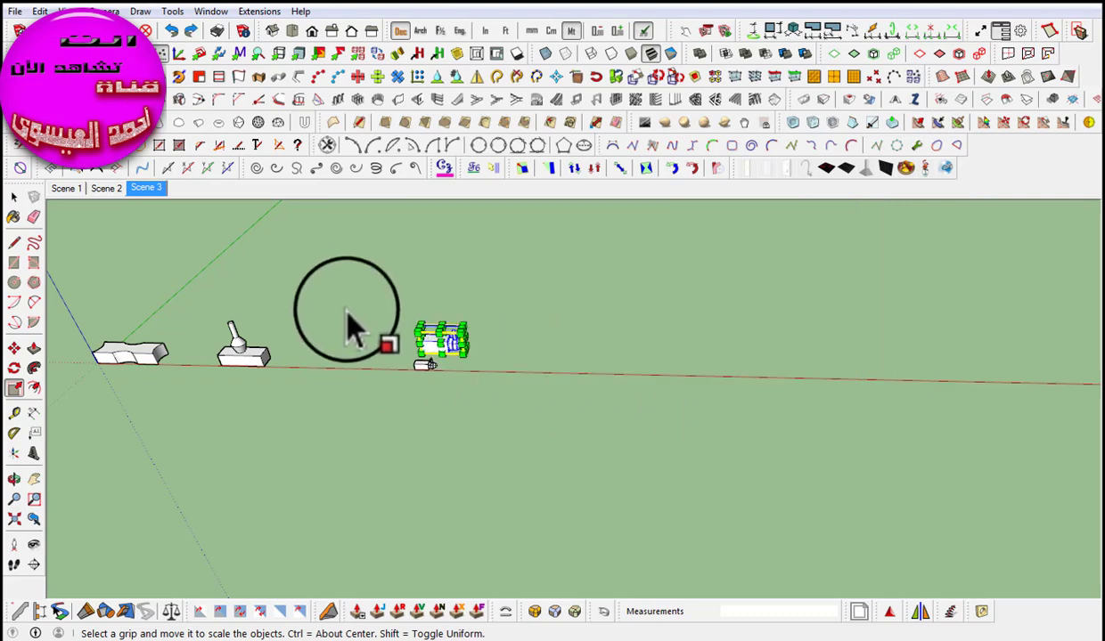
{"action": "scroll", "coordinate": [341, 361], "scroll_direction": "up", "scroll_amount": 1}
{"action": "scroll", "coordinate": [444, 357], "scroll_direction": "up", "scroll_amount": 3}
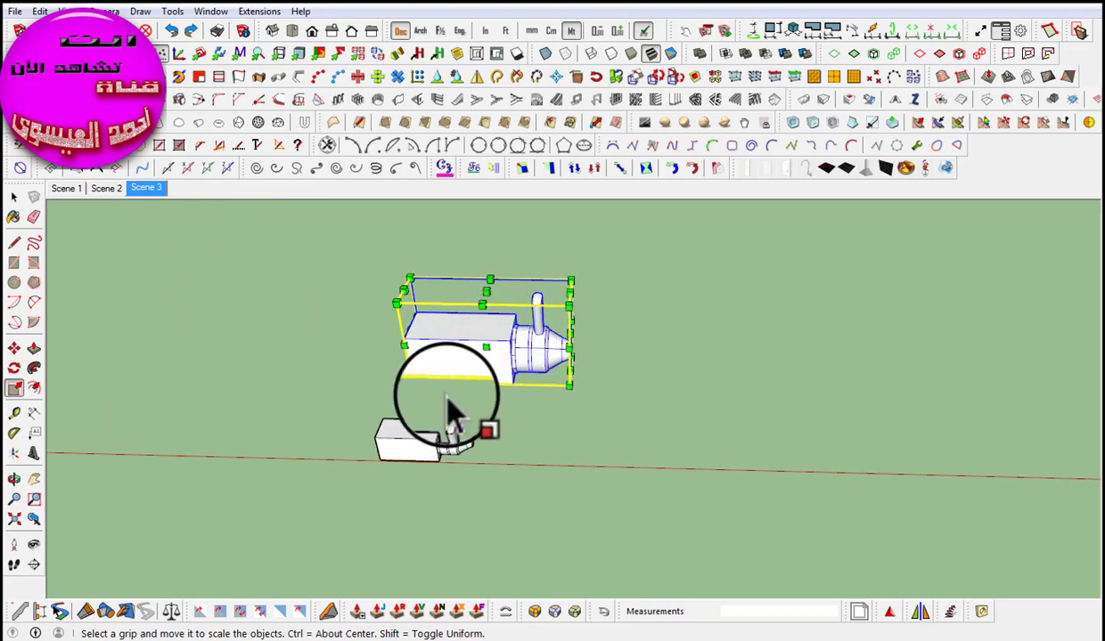
{"action": "key", "text": "ctrl+z"}
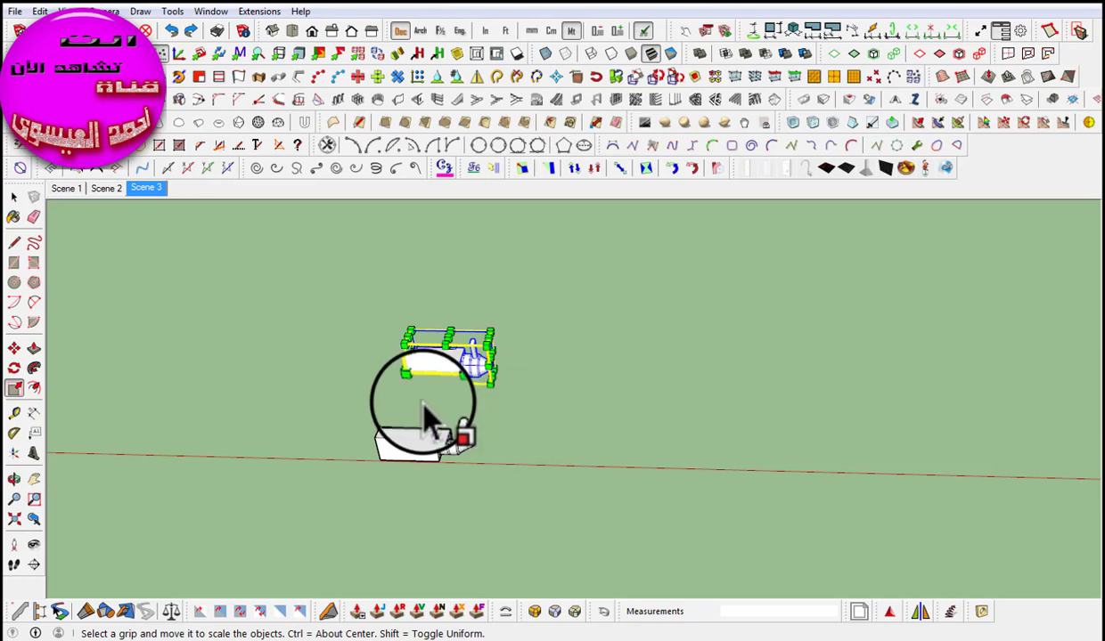
{"action": "key", "text": "space"}
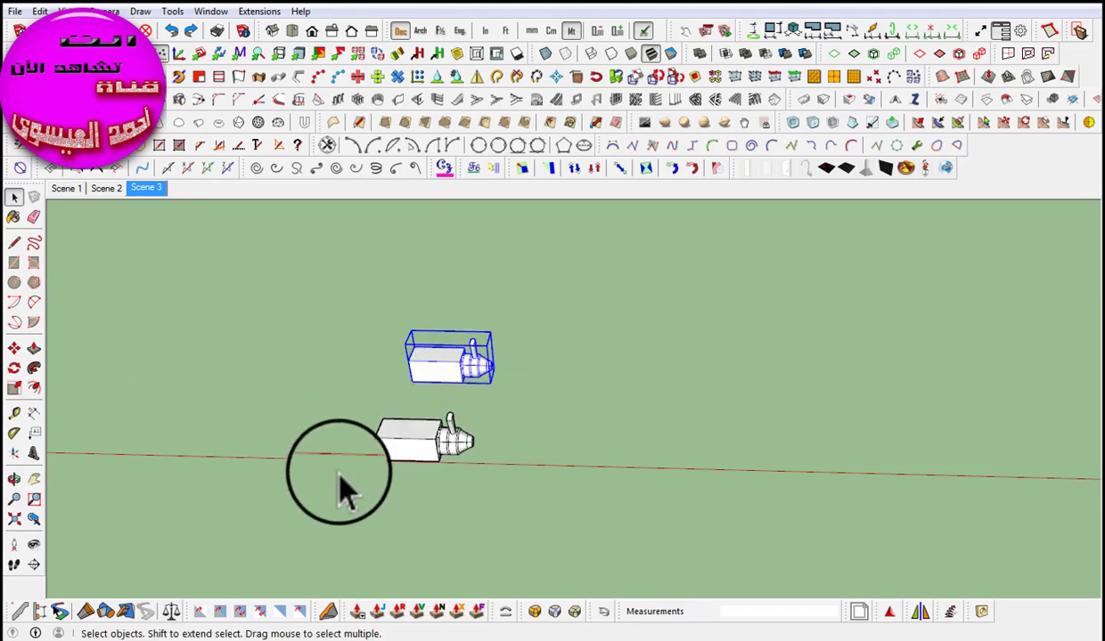
Step: Flip the lower chimney model with its red and green grips, settling at red scale -1.00
{"action": "left_click", "coordinate": [445, 457]}
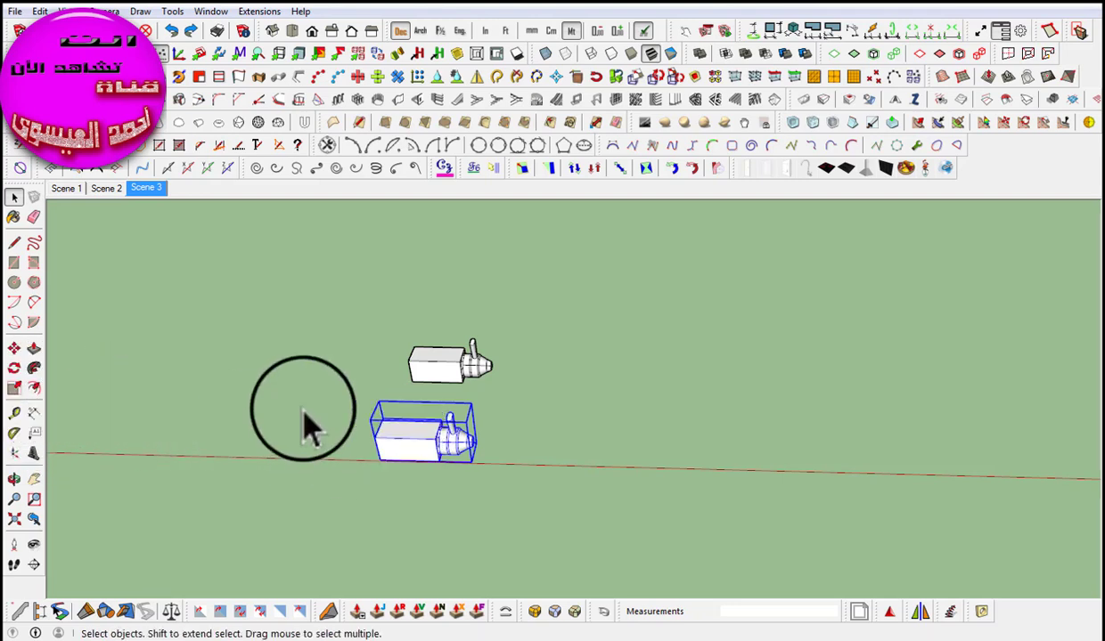
{"action": "left_click", "coordinate": [13, 388]}
{"action": "mouse_move", "coordinate": [568, 506]}
{"action": "middle_mouse_down"}
{"action": "mouse_move", "coordinate": [456, 457]}
{"action": "mouse_move", "coordinate": [506, 463]}
{"action": "middle_mouse_up"}
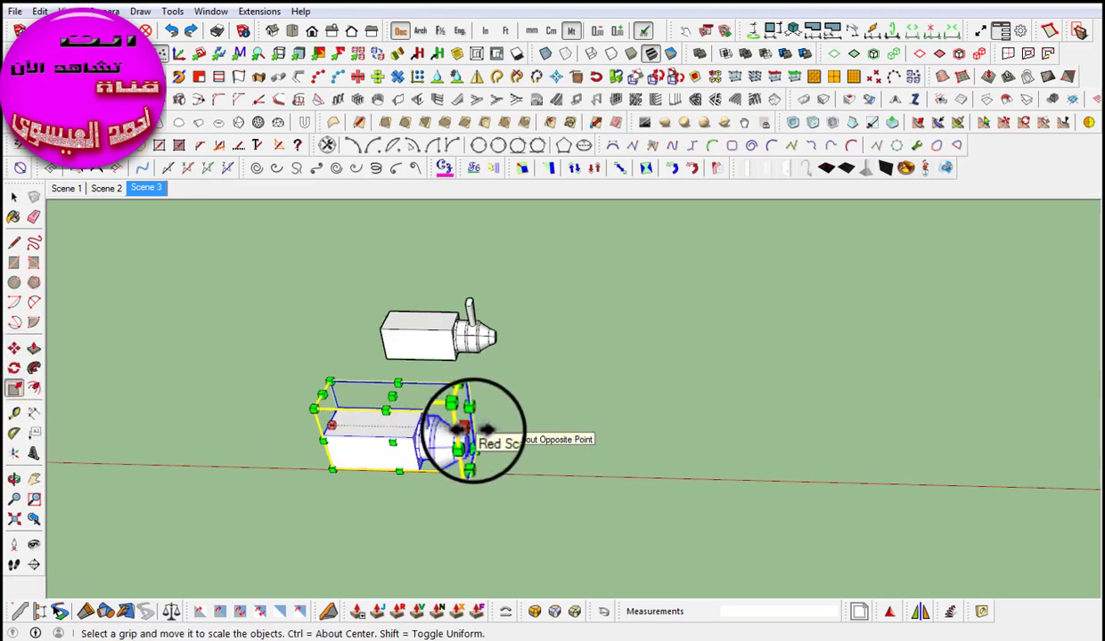
{"action": "left_click_drag", "start_coordinate": [472, 429], "coordinate": [203, 407]}
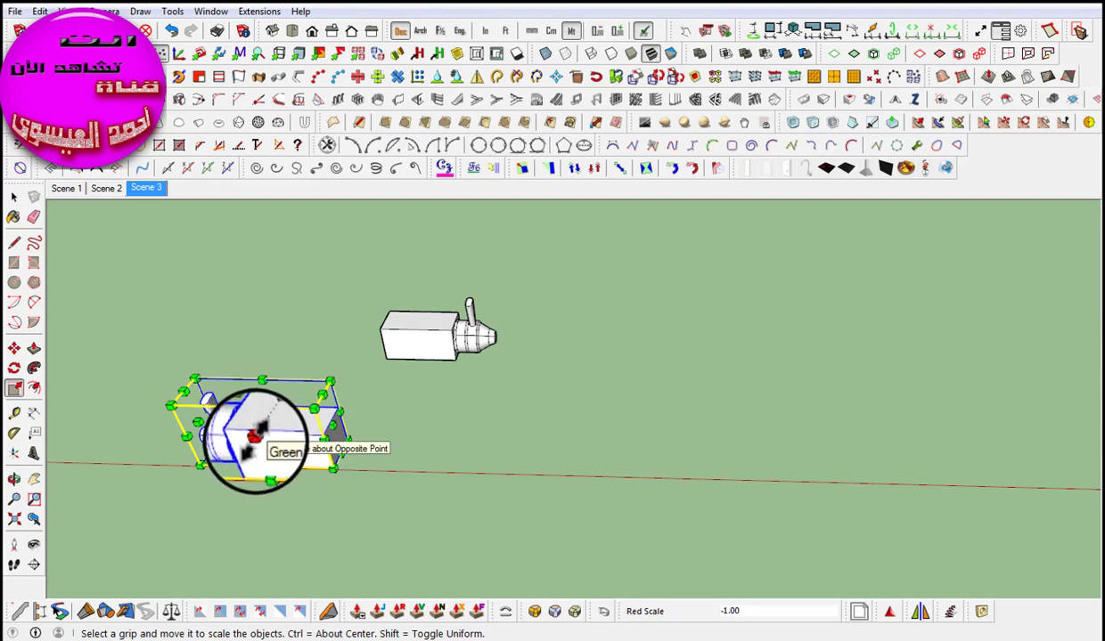
{"action": "left_click_drag", "start_coordinate": [256, 434], "coordinate": [290, 379]}
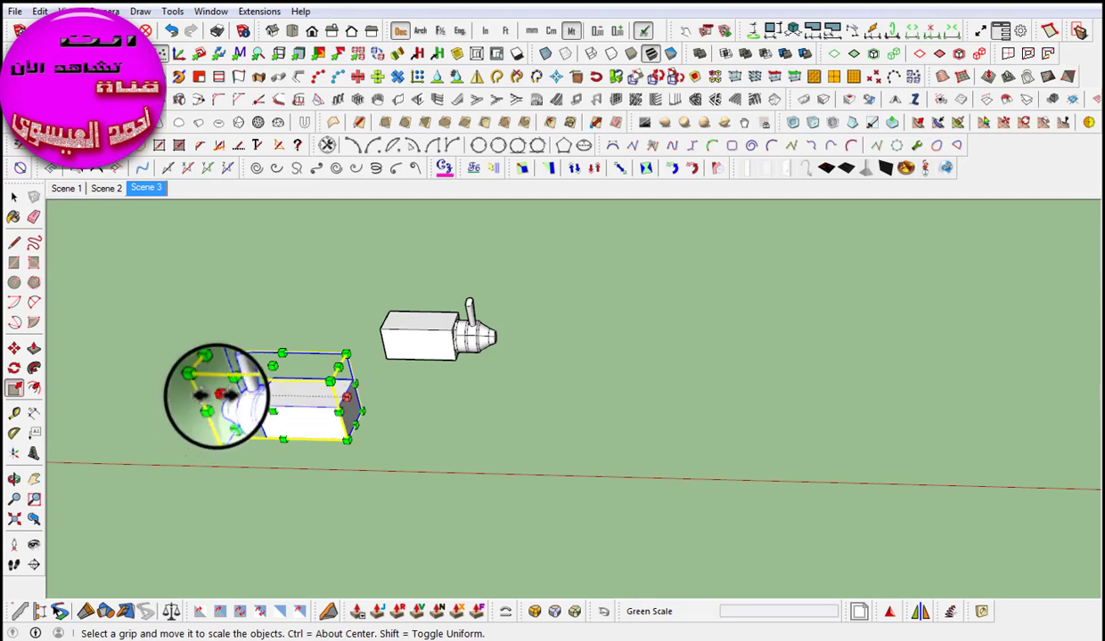
{"action": "mouse_move", "coordinate": [217, 394]}
{"action": "left_mouse_down"}
{"action": "mouse_move", "coordinate": [504, 425]}
{"action": "mouse_move", "coordinate": [477, 425]}
{"action": "left_mouse_up"}
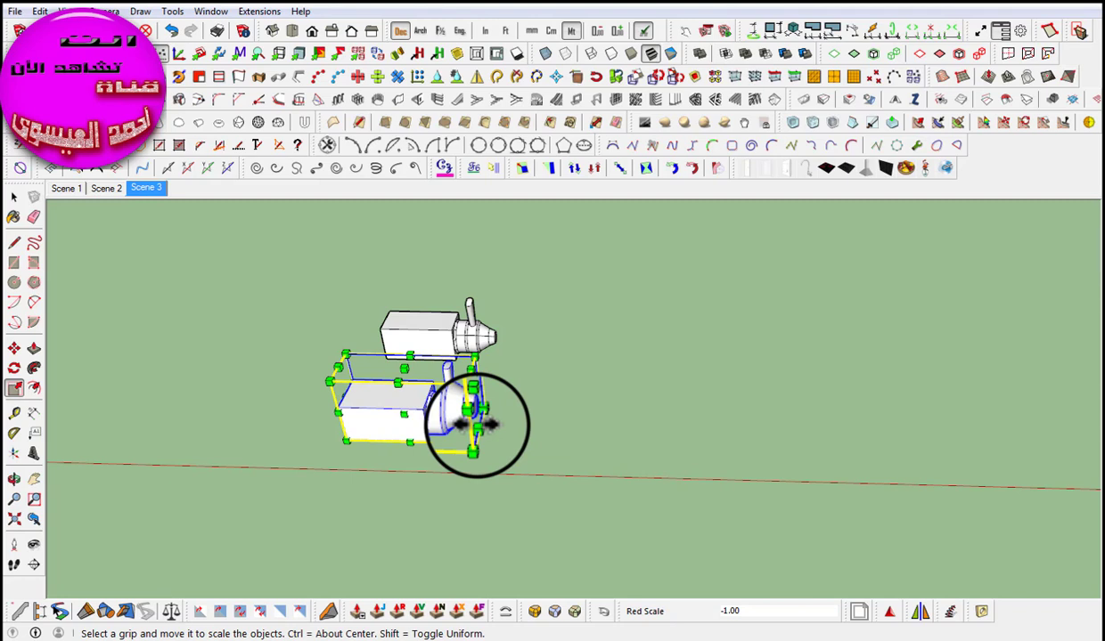
{"action": "left_click_drag", "start_coordinate": [478, 425], "coordinate": [477, 425]}
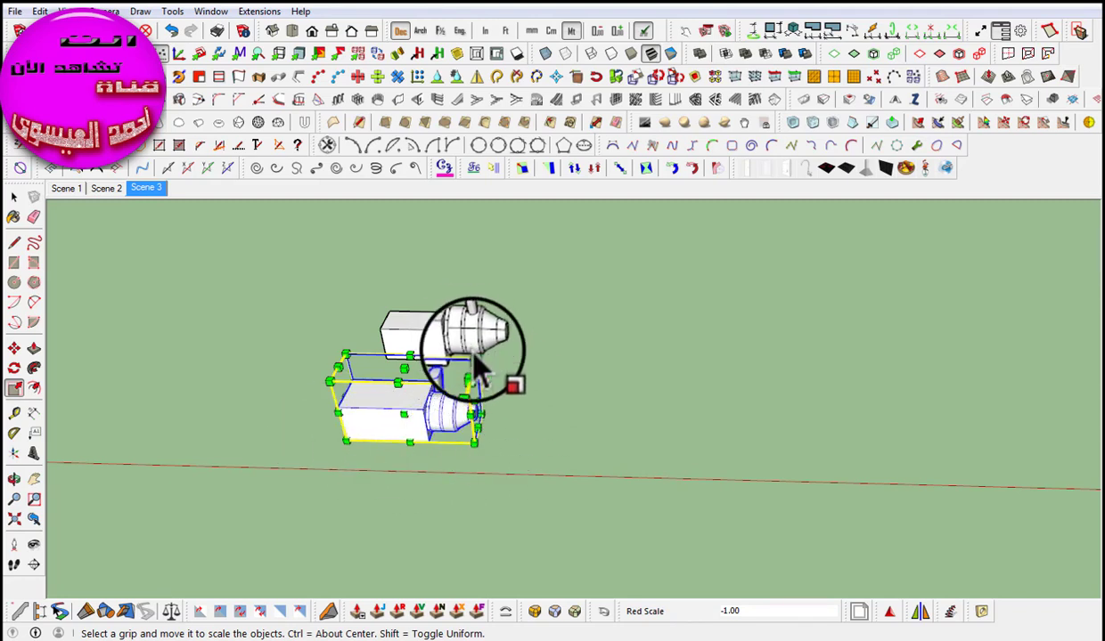
{"action": "key", "text": "space"}
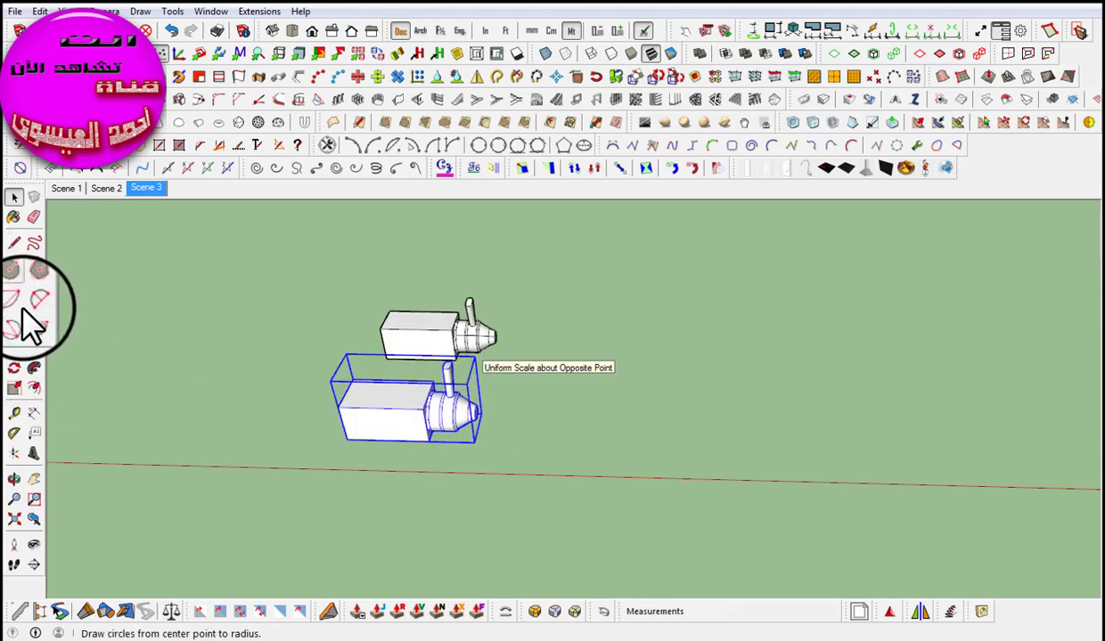
Step: Mirror the selected chimney model along the red axis at scale -1.00
{"action": "left_click", "coordinate": [14, 348]}
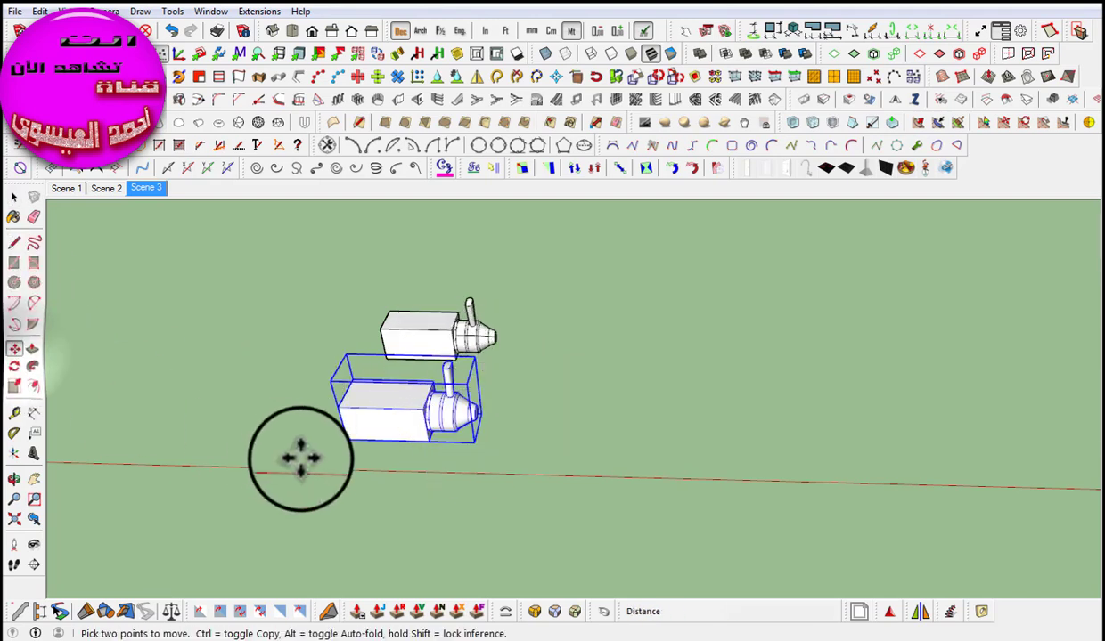
{"action": "key", "text": "space"}
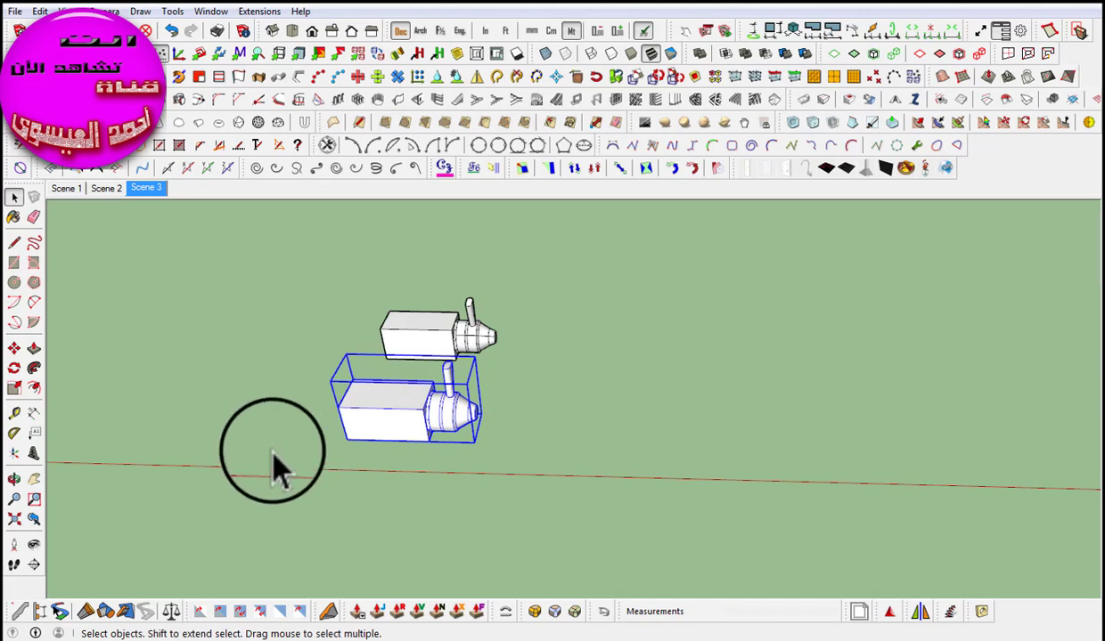
{"action": "left_click", "coordinate": [14, 388]}
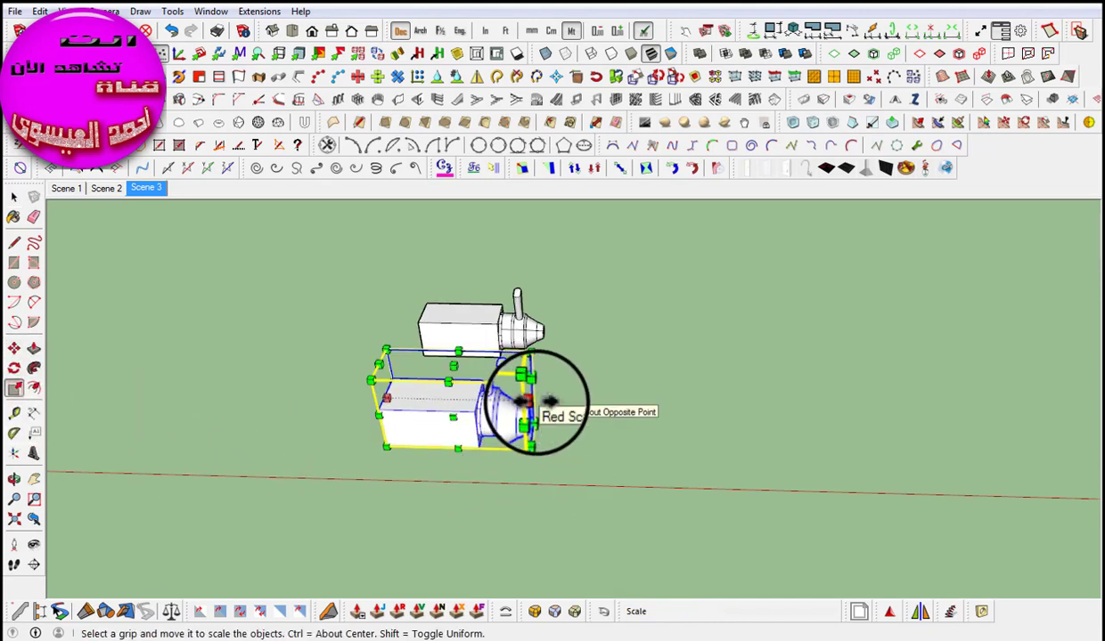
{"action": "left_click_drag", "start_coordinate": [528, 403], "coordinate": [277, 392]}
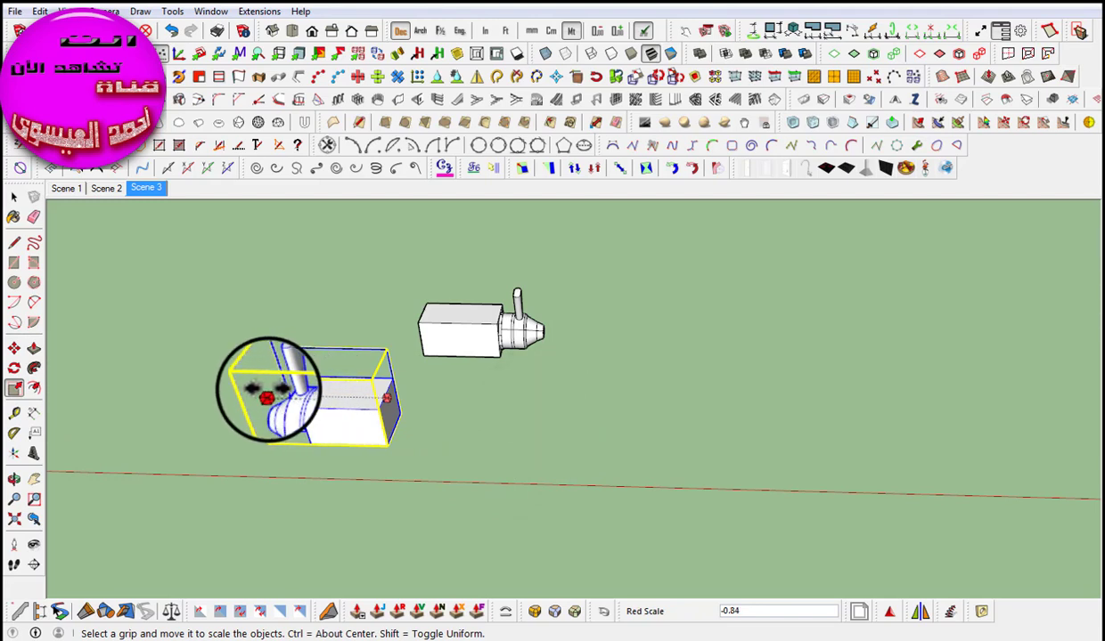
{"action": "left_click_drag", "start_coordinate": [277, 392], "coordinate": [260, 392]}
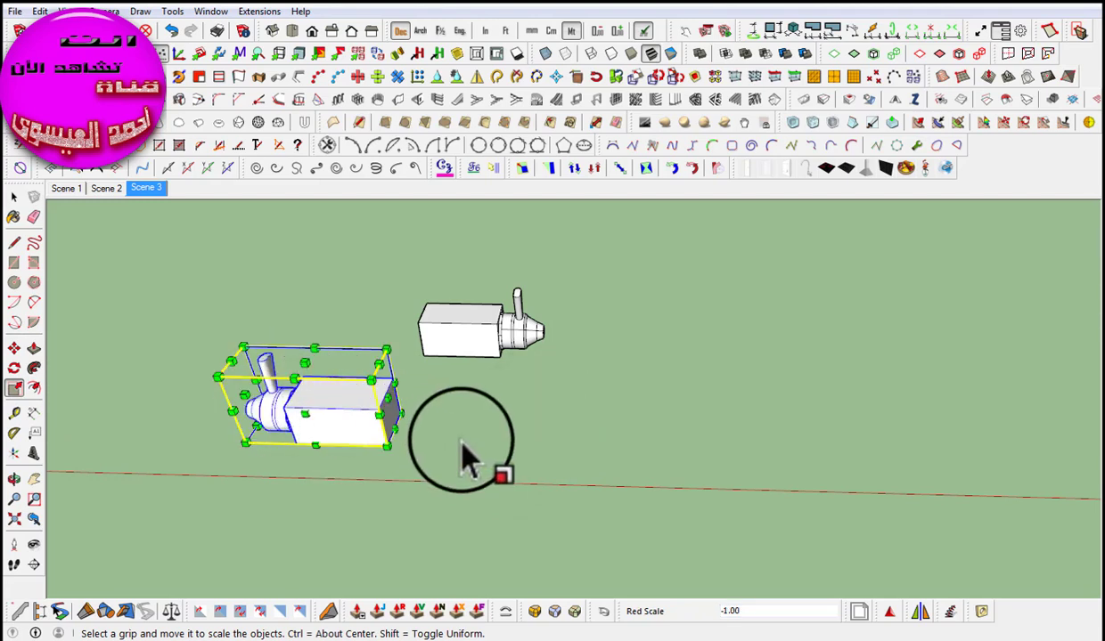
{"action": "mouse_move", "coordinate": [462, 458]}
{"action": "middle_mouse_down", "text": "shift"}
{"action": "mouse_move", "coordinate": [661, 523]}
{"action": "mouse_move", "coordinate": [702, 517]}
{"action": "mouse_move", "coordinate": [666, 523]}
{"action": "middle_mouse_up", "text": "shift"}
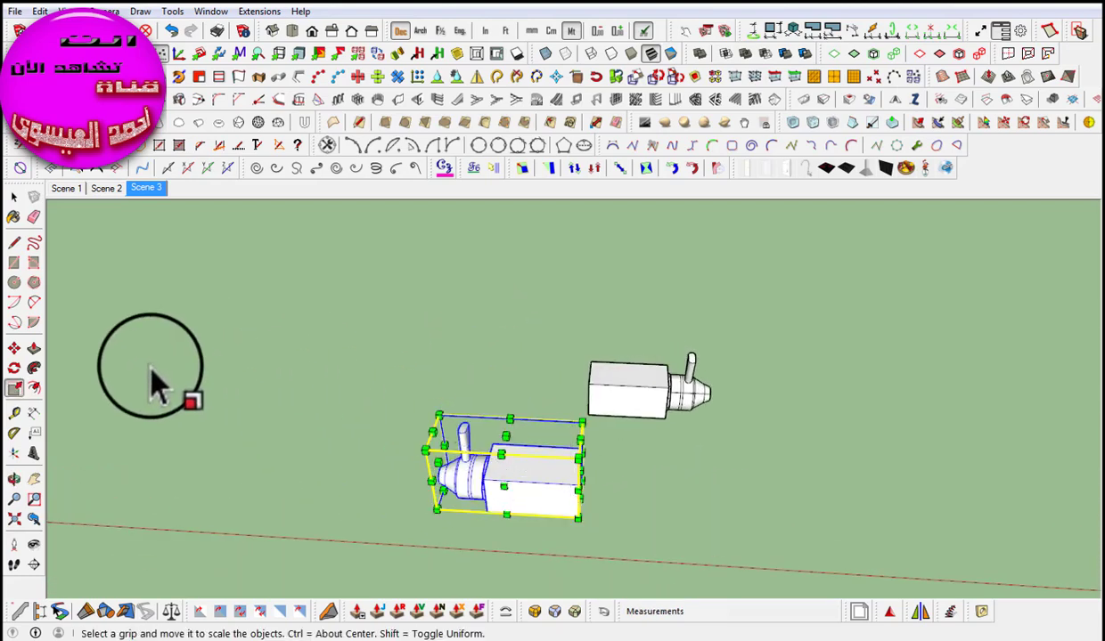
{"action": "key", "text": "space"}
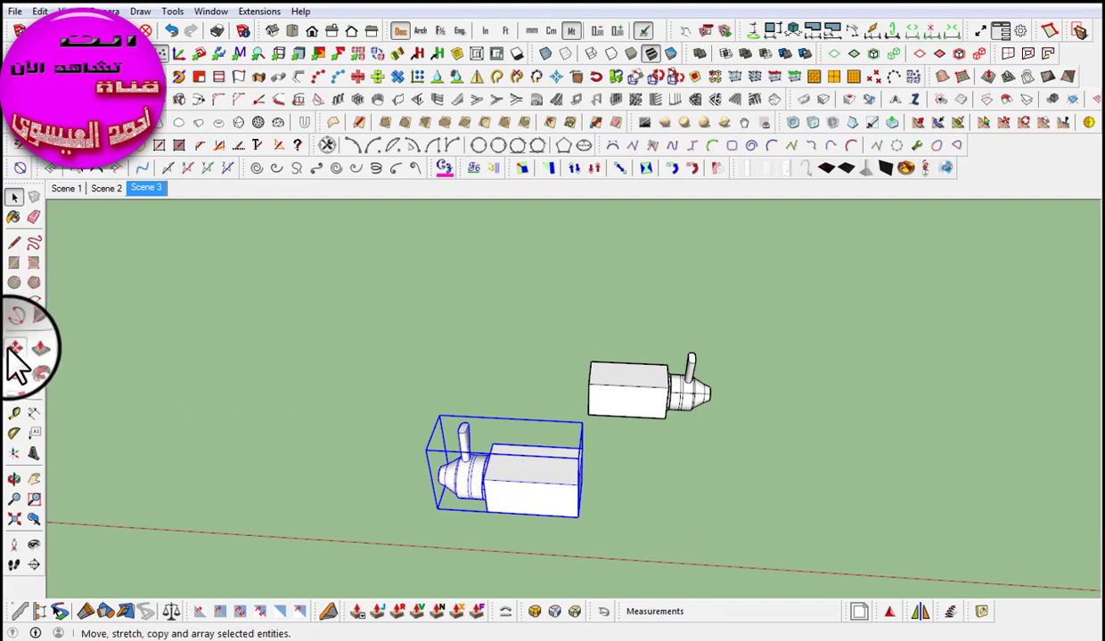
Step: Move the mirrored model 3.52m so its end abuts the other model's end
{"action": "left_click", "coordinate": [14, 348]}
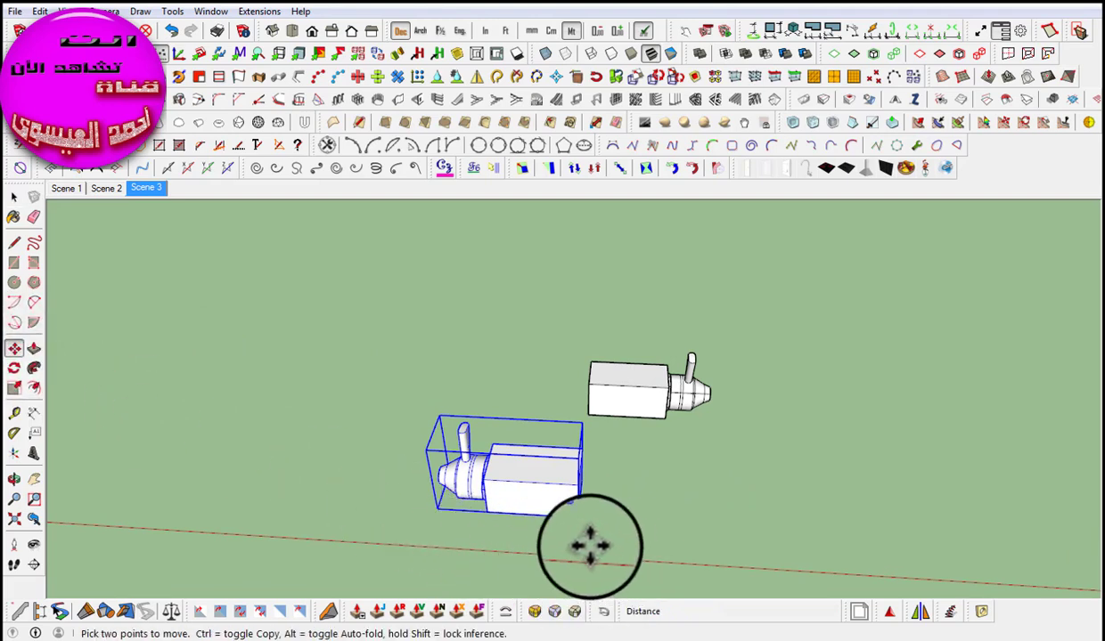
{"action": "left_click", "coordinate": [580, 506]}
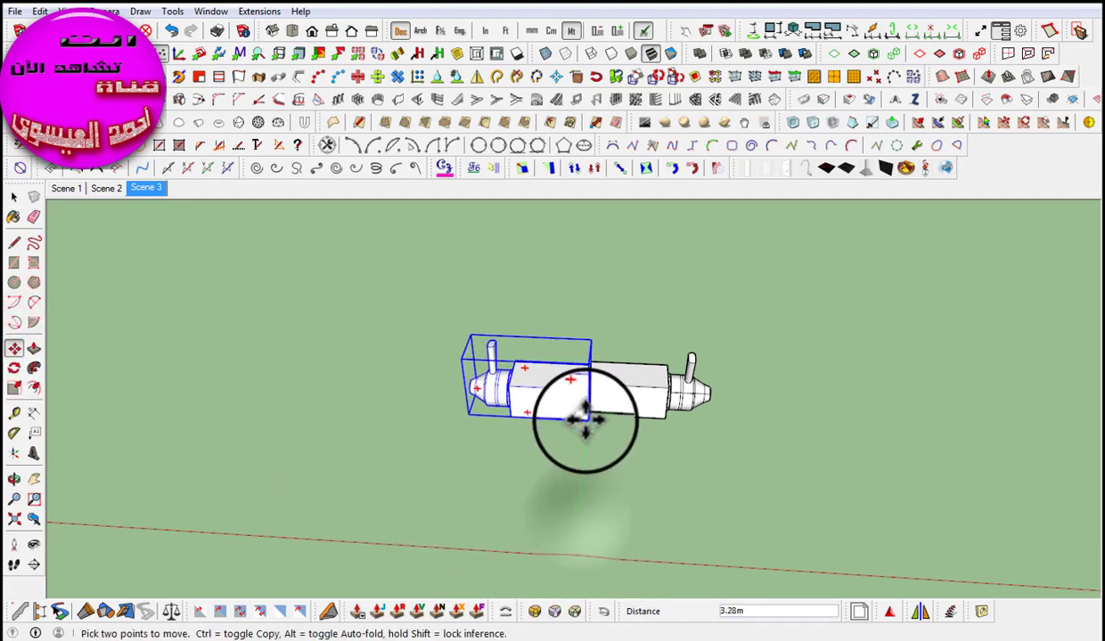
{"action": "scroll", "coordinate": [584, 411], "scroll_direction": "up", "scroll_amount": 2}
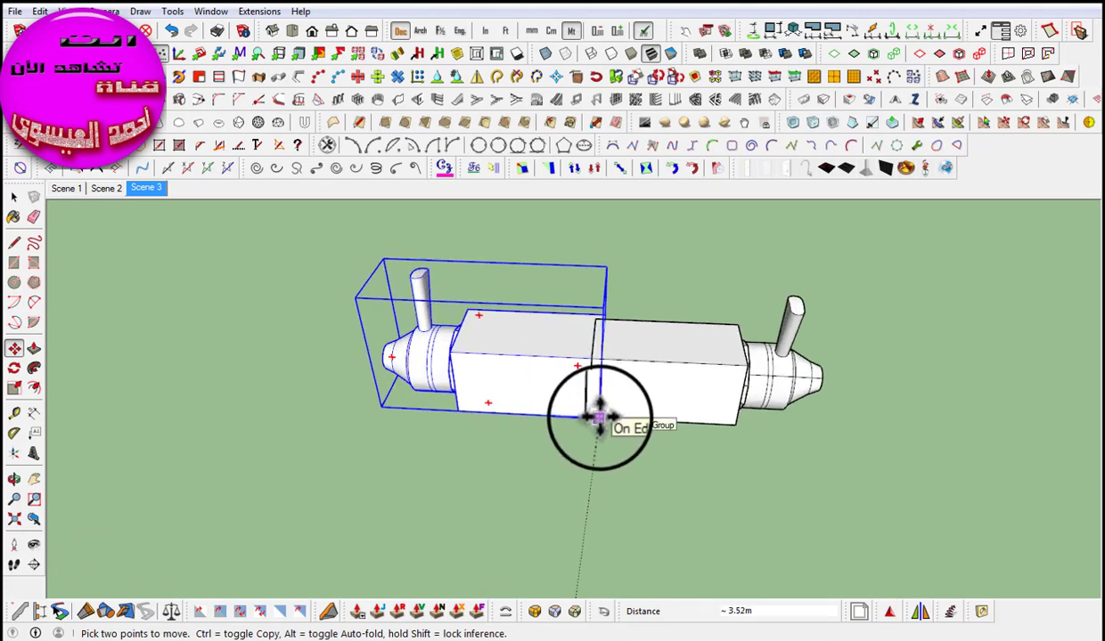
{"action": "left_click", "coordinate": [595, 414]}
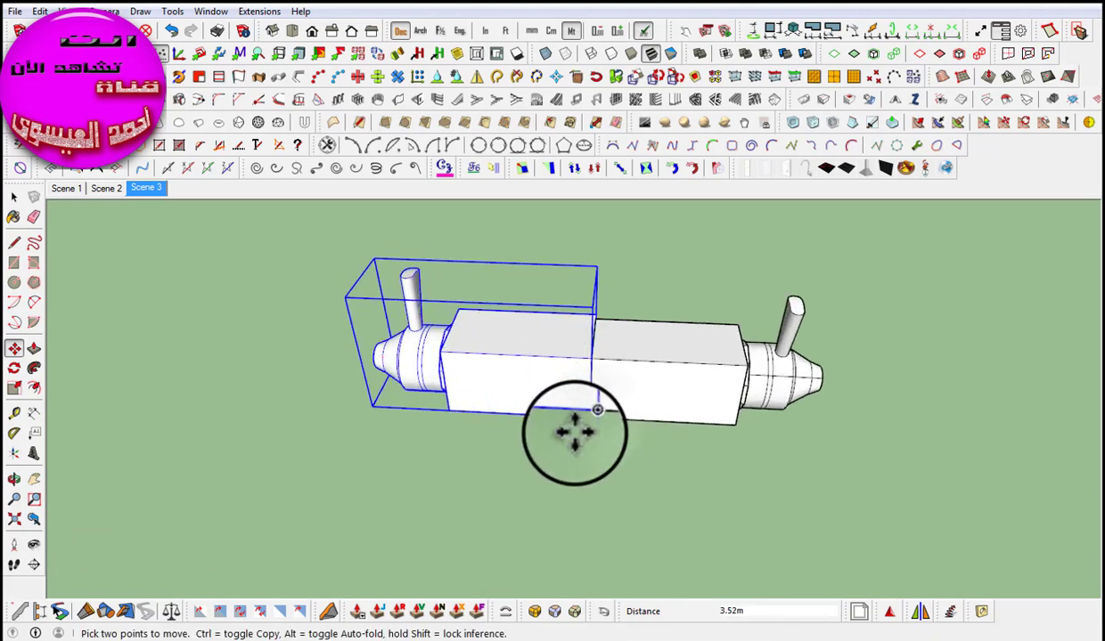
{"action": "key", "text": "space"}
{"action": "left_click", "coordinate": [580, 460]}
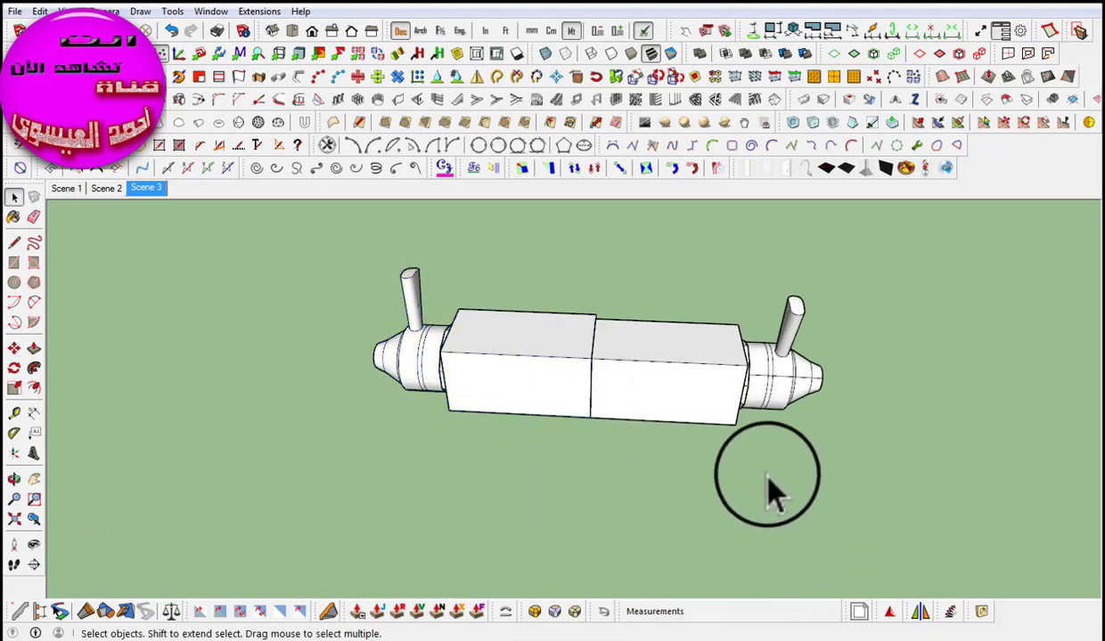
{"action": "middle_click_drag", "start_coordinate": [769, 494], "coordinate": [720, 459]}
{"action": "left_click_drag", "start_coordinate": [720, 458], "coordinate": [518, 398]}
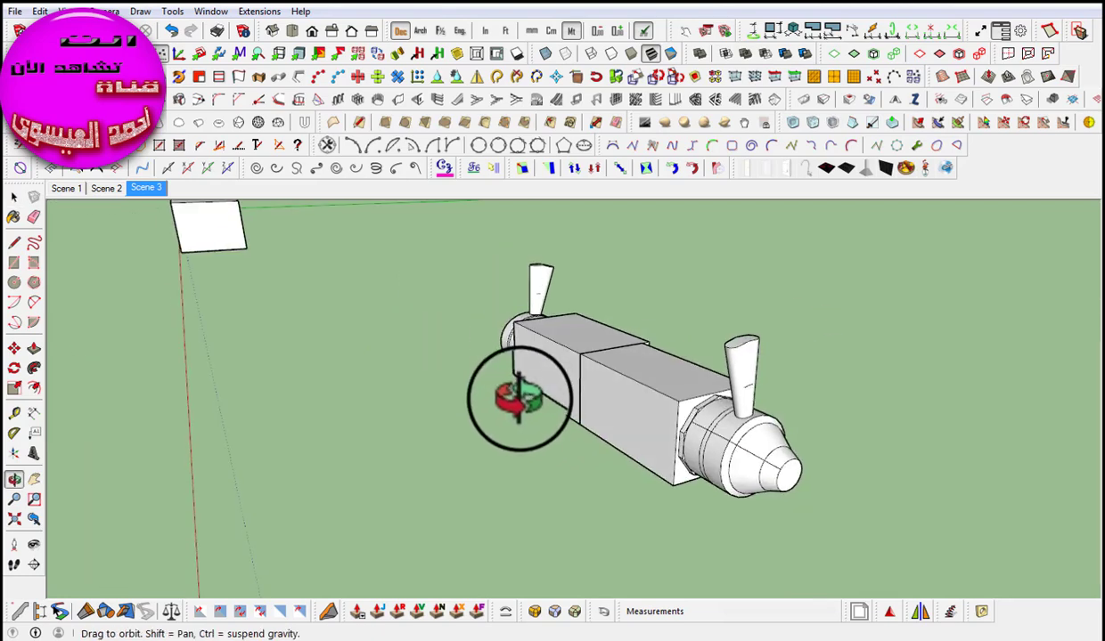
Step: Orbit to a level front view of the two joined boxes with cones and pipes, zooming in slightly
{"action": "mouse_move", "coordinate": [519, 398]}
{"action": "middle_mouse_down"}
{"action": "mouse_move", "coordinate": [802, 446]}
{"action": "mouse_move", "coordinate": [802, 512]}
{"action": "middle_mouse_up"}
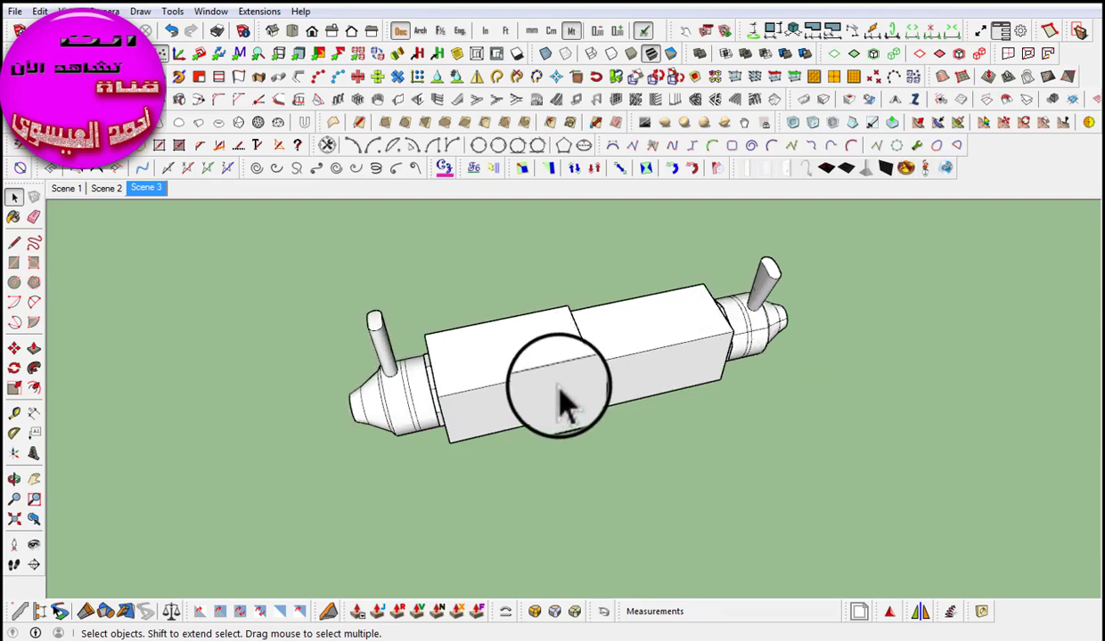
{"action": "mouse_move", "coordinate": [587, 482]}
{"action": "middle_mouse_down"}
{"action": "mouse_move", "coordinate": [584, 395]}
{"action": "mouse_move", "coordinate": [542, 303]}
{"action": "mouse_move", "coordinate": [570, 481]}
{"action": "middle_mouse_up"}
{"action": "scroll", "coordinate": [572, 478], "scroll_direction": "up", "scroll_amount": 1}
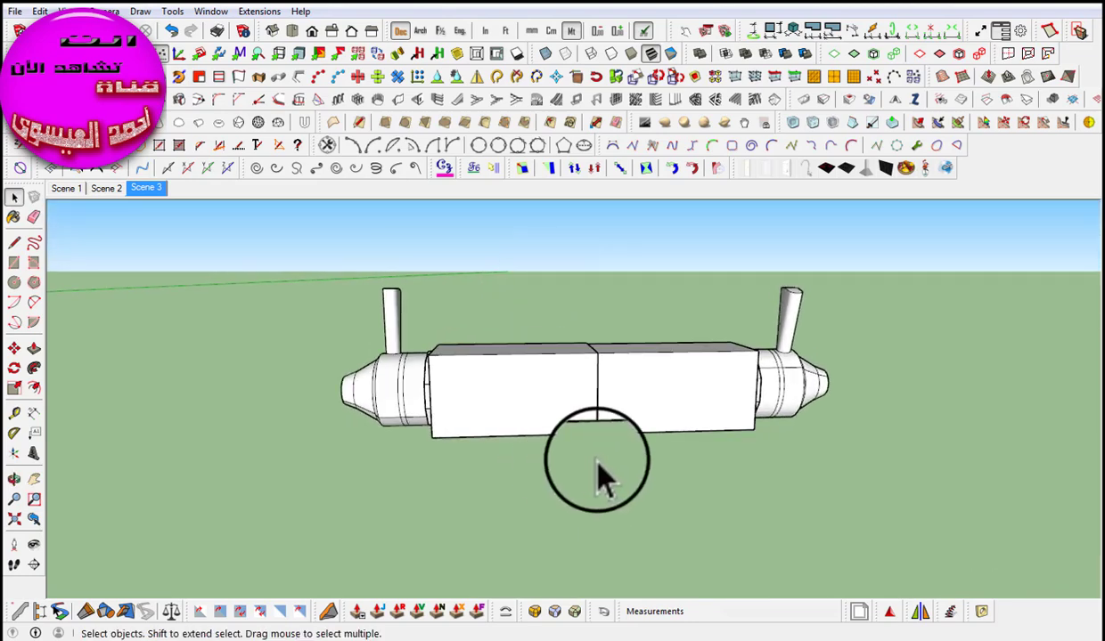